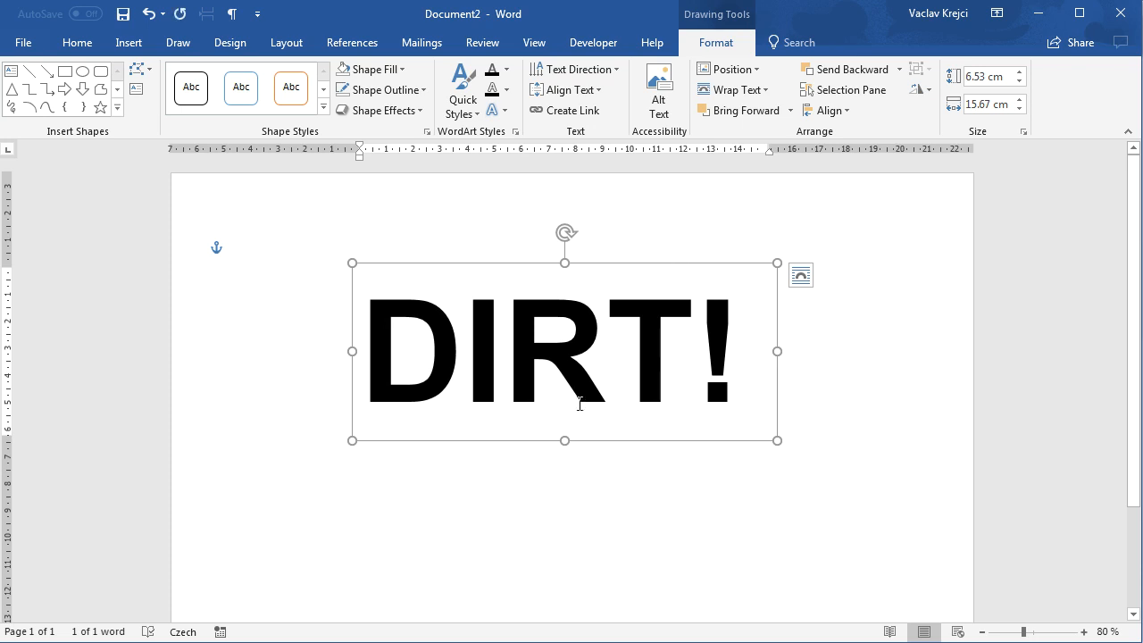
Add blank lines beneath the DIRT! text box until a second page begins
{"action": "left_click", "coordinate": [304, 301]}
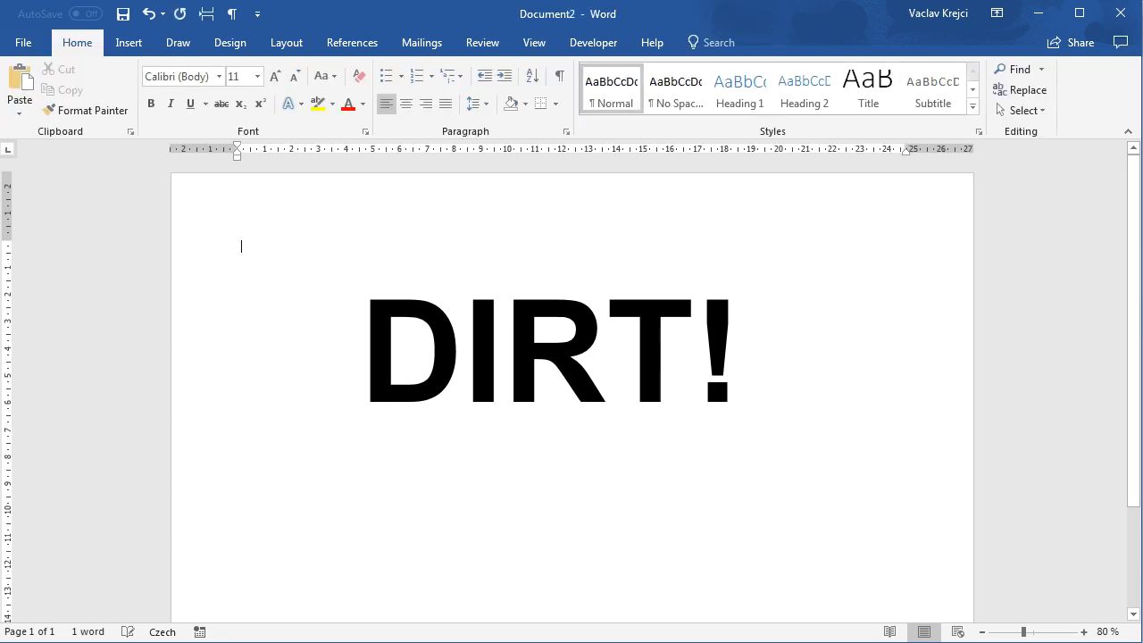
{"action": "key", "text": "Return"}
{"action": "key", "text": "Return"}
{"action": "key", "text": "Return"}
{"action": "key", "text": "Return"}
{"action": "key", "text": "Return"}
{"action": "key", "text": "Return"}
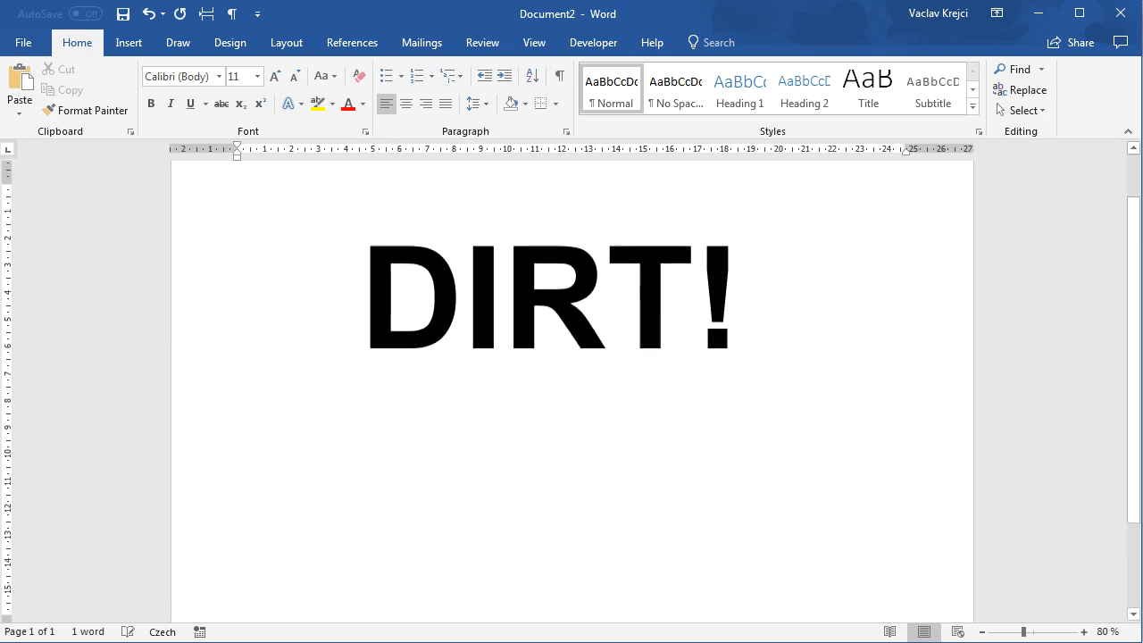
{"action": "scroll", "coordinate": [400, 351], "scroll_direction": "down", "scroll_amount": 3}
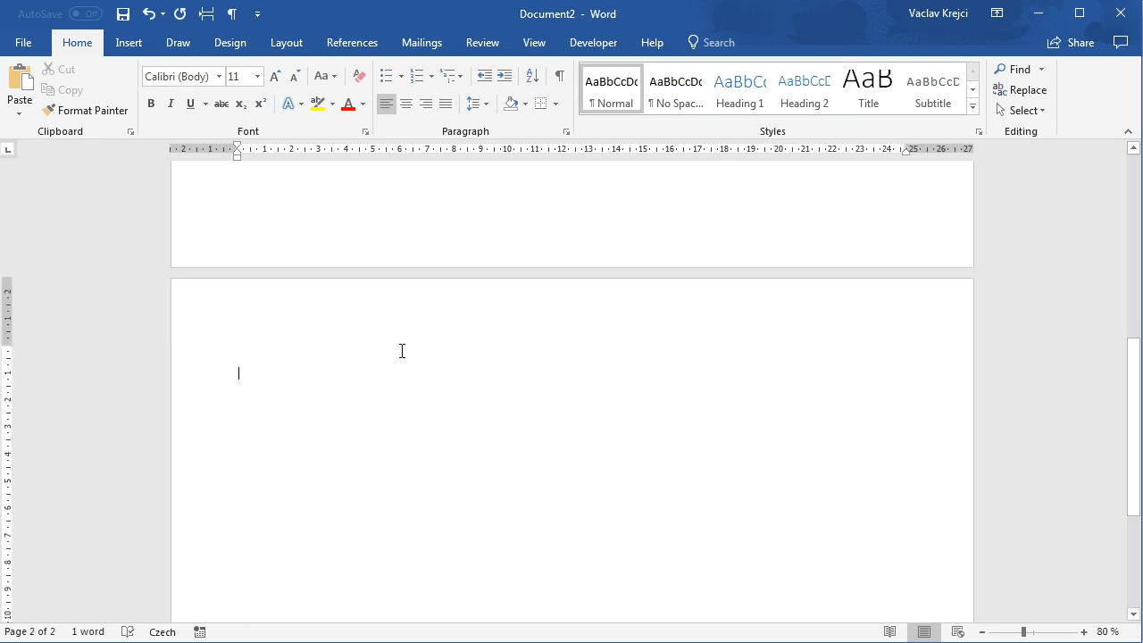
Paste the copied DIRT! text box onto the second page as a picture
{"action": "key", "text": "ctrl+v"}
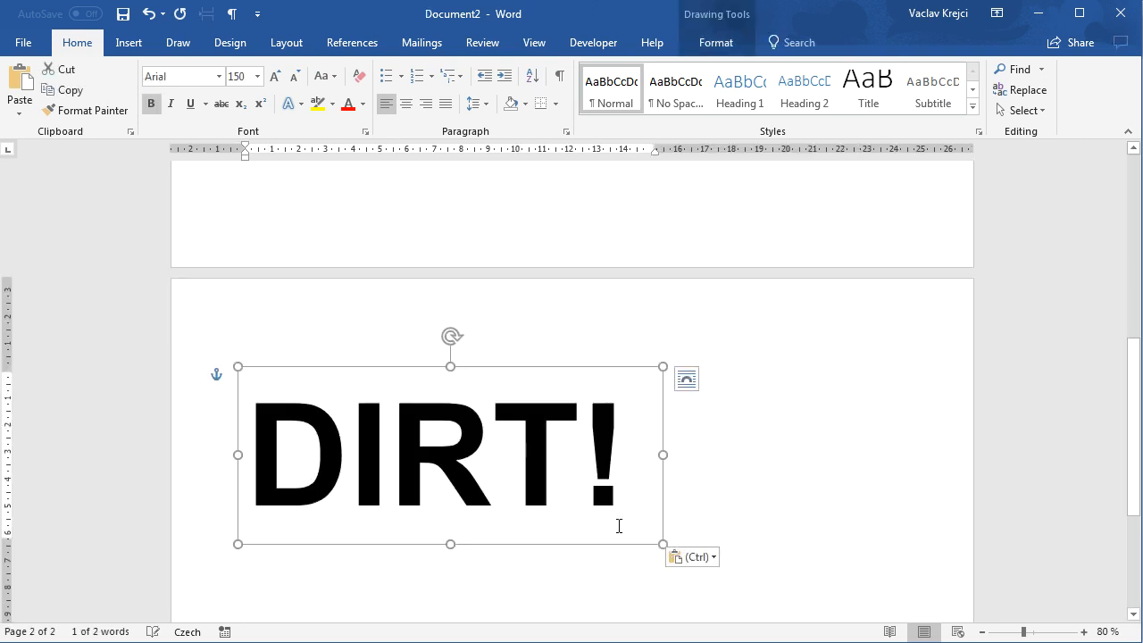
{"action": "left_click", "coordinate": [705, 557]}
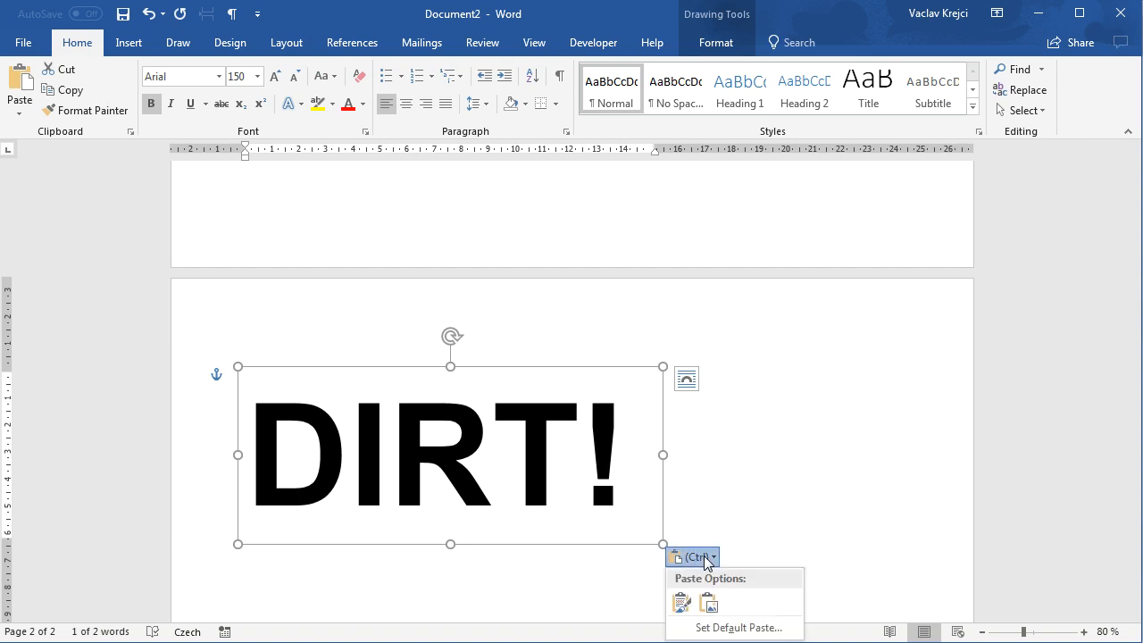
{"action": "left_click", "coordinate": [709, 609]}
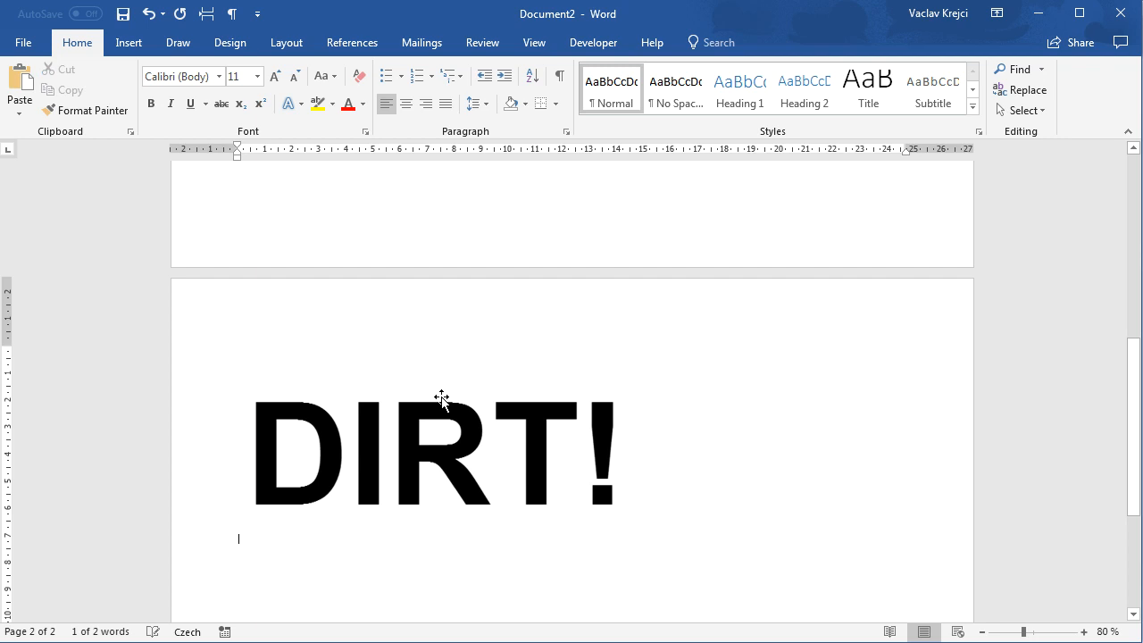
Apply the Marker artistic effect to the pasted DIRT! picture
{"action": "left_click", "coordinate": [533, 453]}
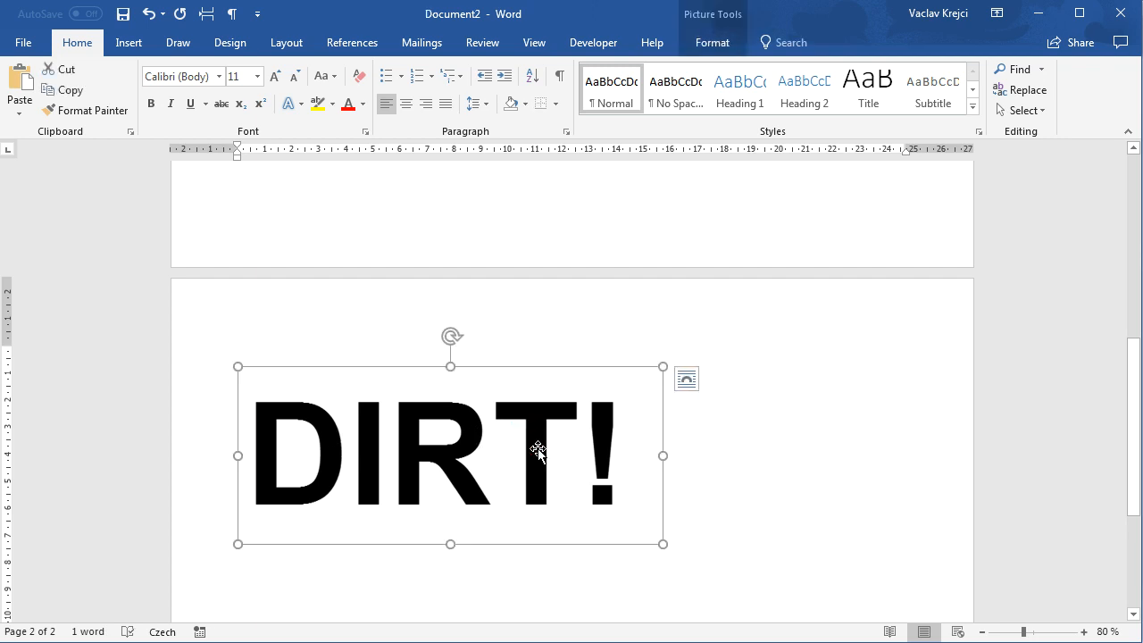
{"action": "right_click", "coordinate": [472, 432]}
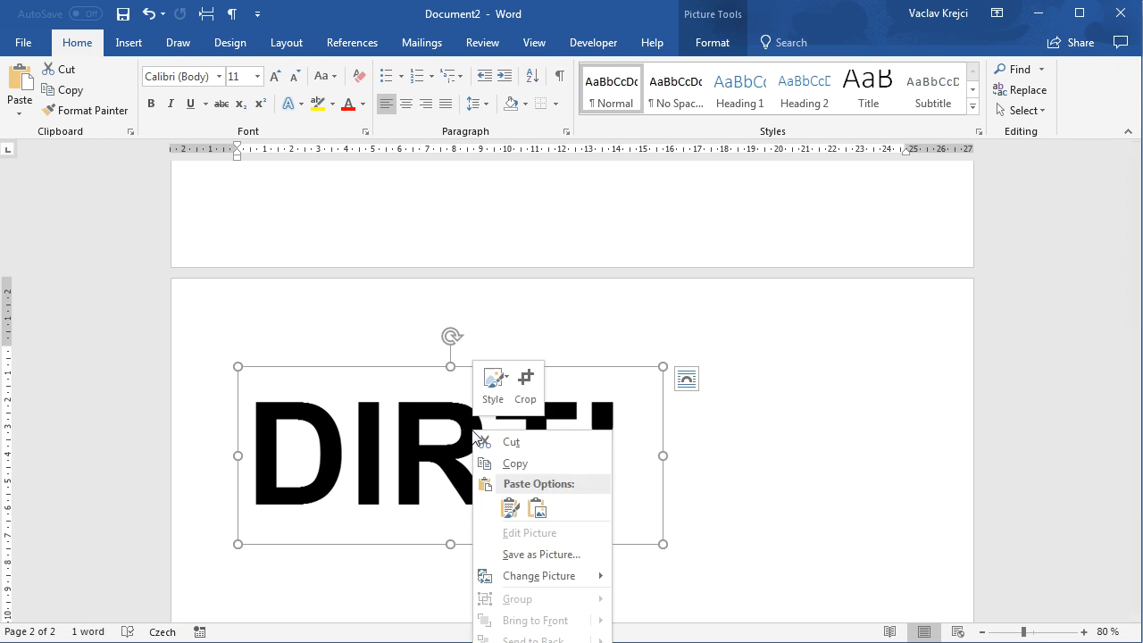
{"action": "scroll", "coordinate": [485, 411], "scroll_direction": "down", "scroll_amount": 3}
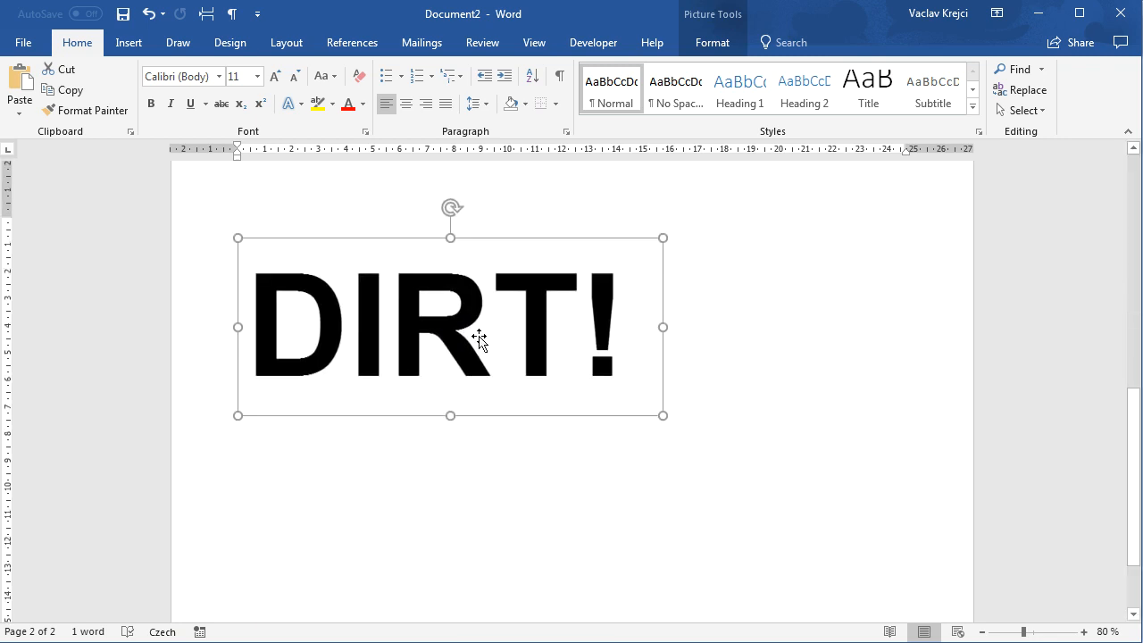
{"action": "right_click", "coordinate": [457, 284]}
{"action": "left_click", "coordinate": [522, 628]}
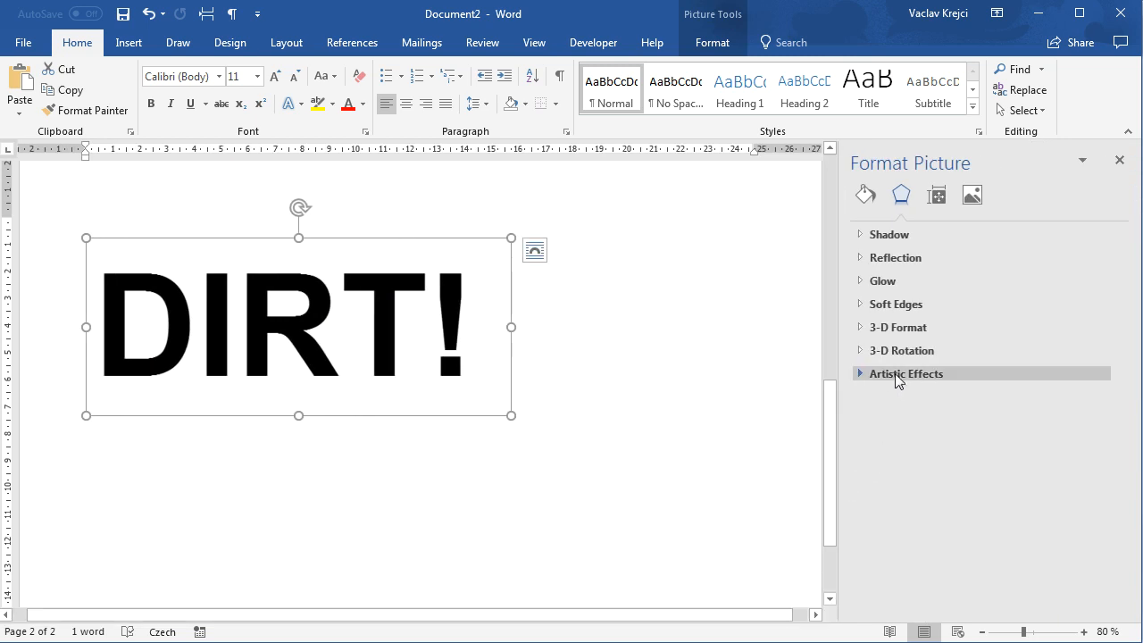
{"action": "left_click", "coordinate": [895, 374]}
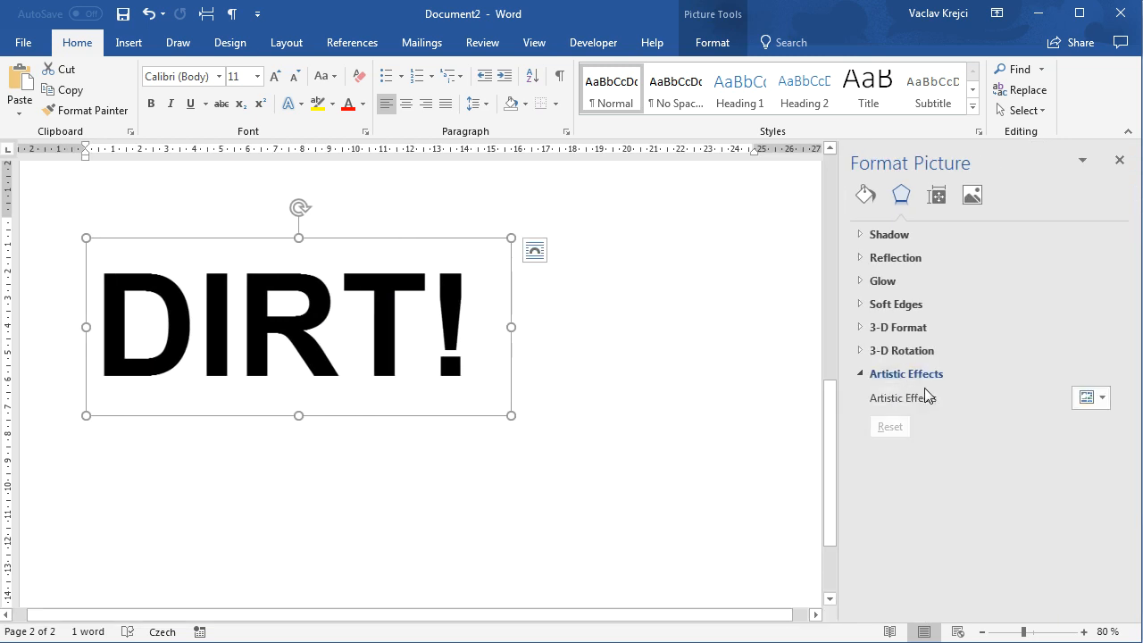
{"action": "left_click", "coordinate": [1100, 398]}
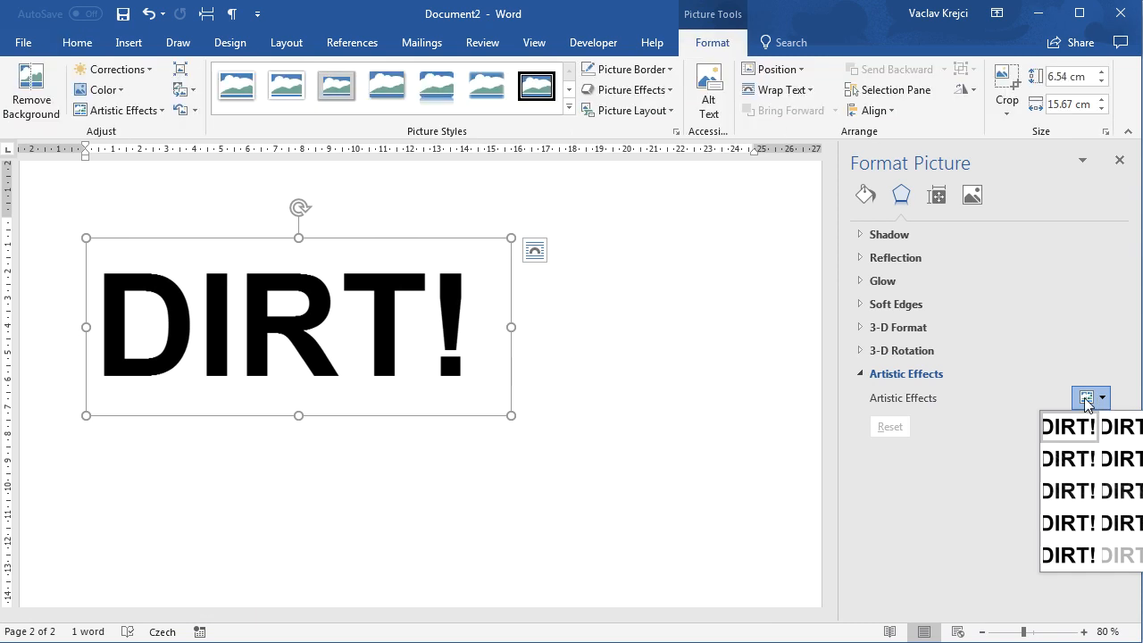
{"action": "left_click", "coordinate": [1117, 436]}
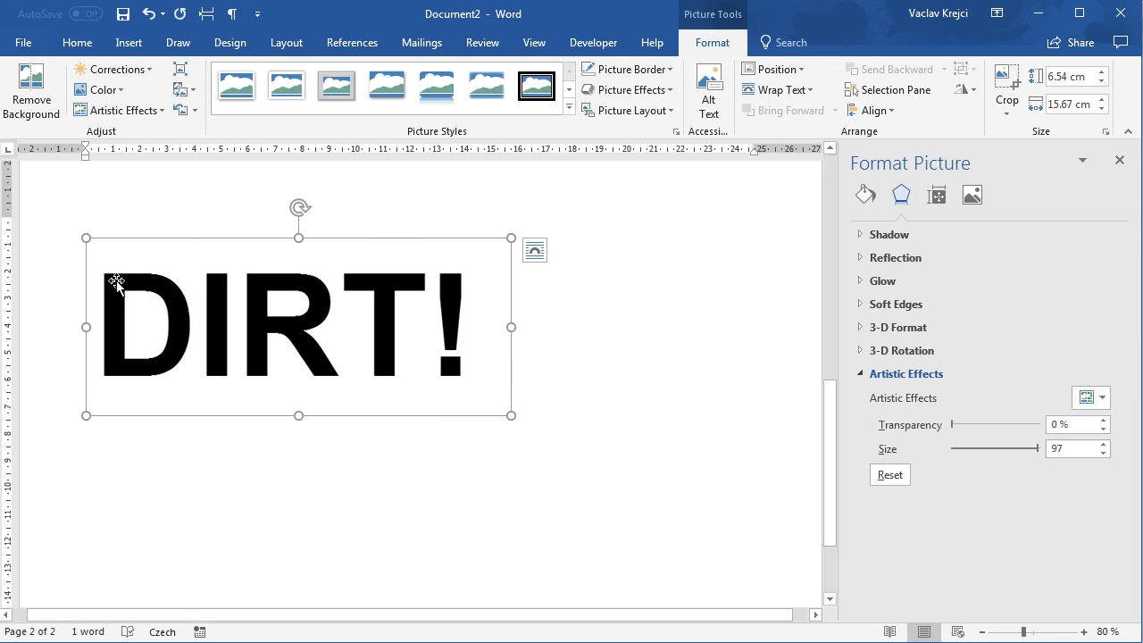
Set the document's page color to a gray from the theme colors
{"action": "left_click", "coordinate": [217, 47]}
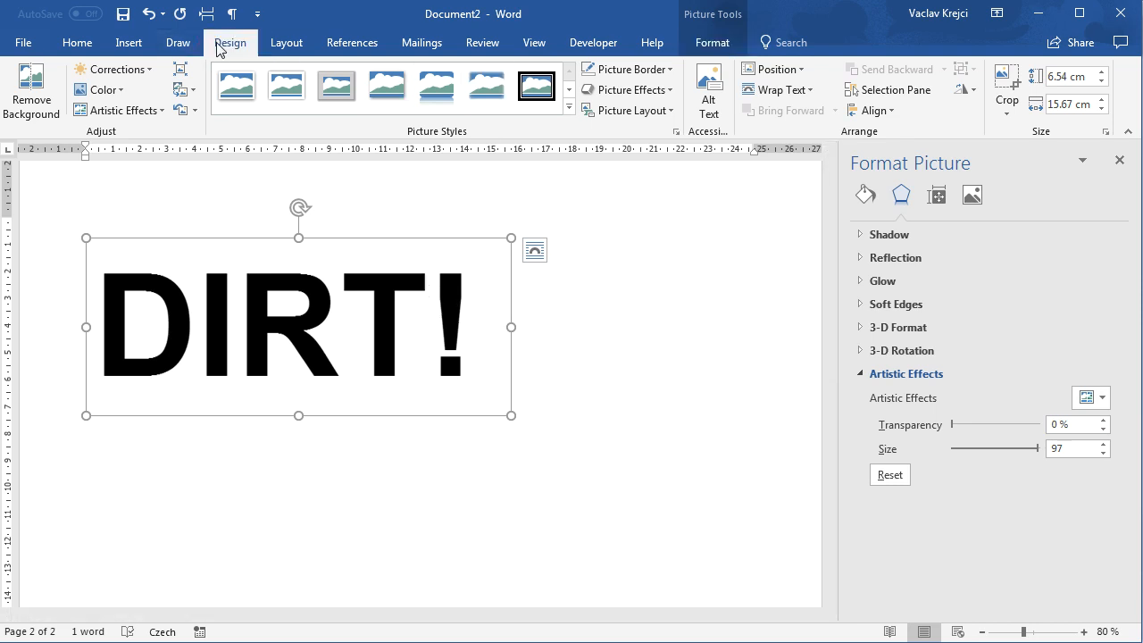
{"action": "left_click", "coordinate": [1049, 103]}
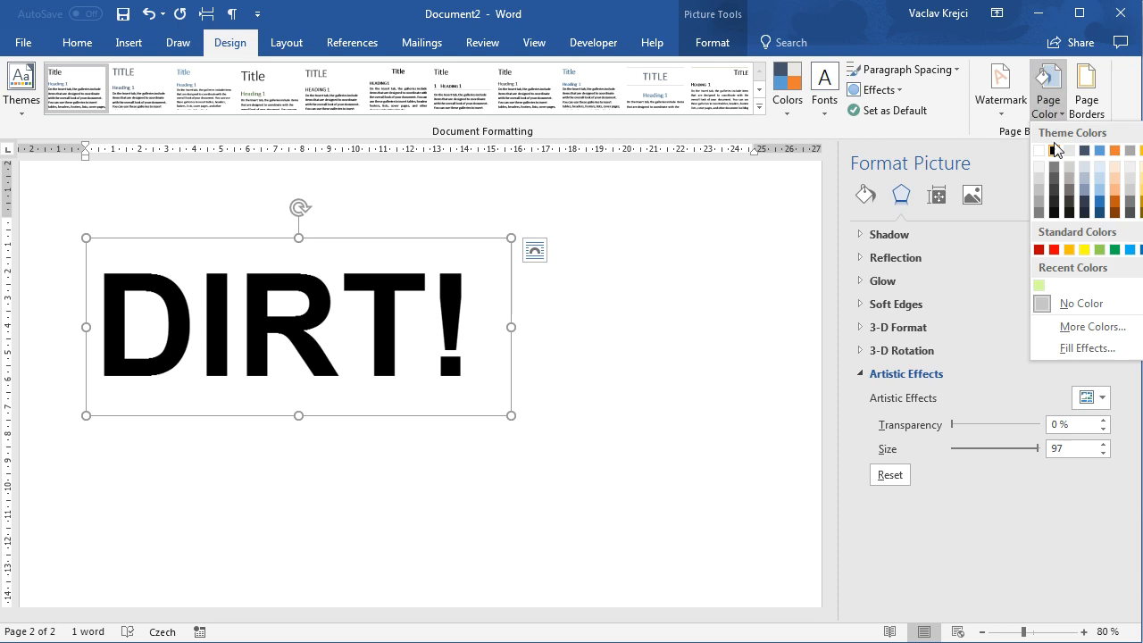
{"action": "left_click", "coordinate": [1069, 185]}
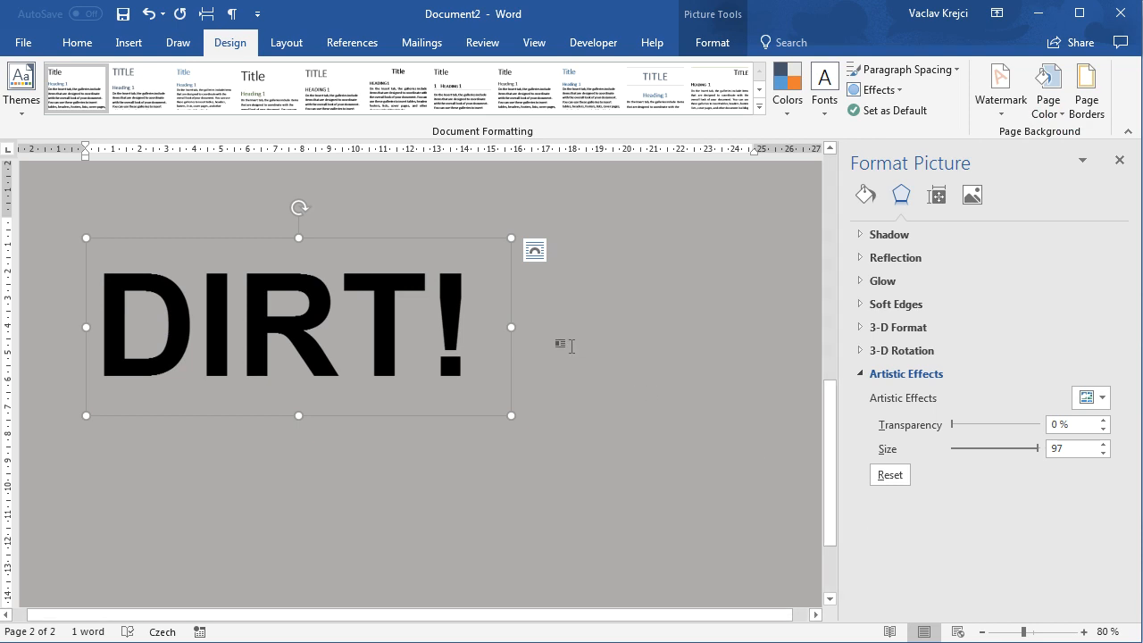
Delete the DIRT! picture from the second page
{"action": "left_click", "coordinate": [341, 242]}
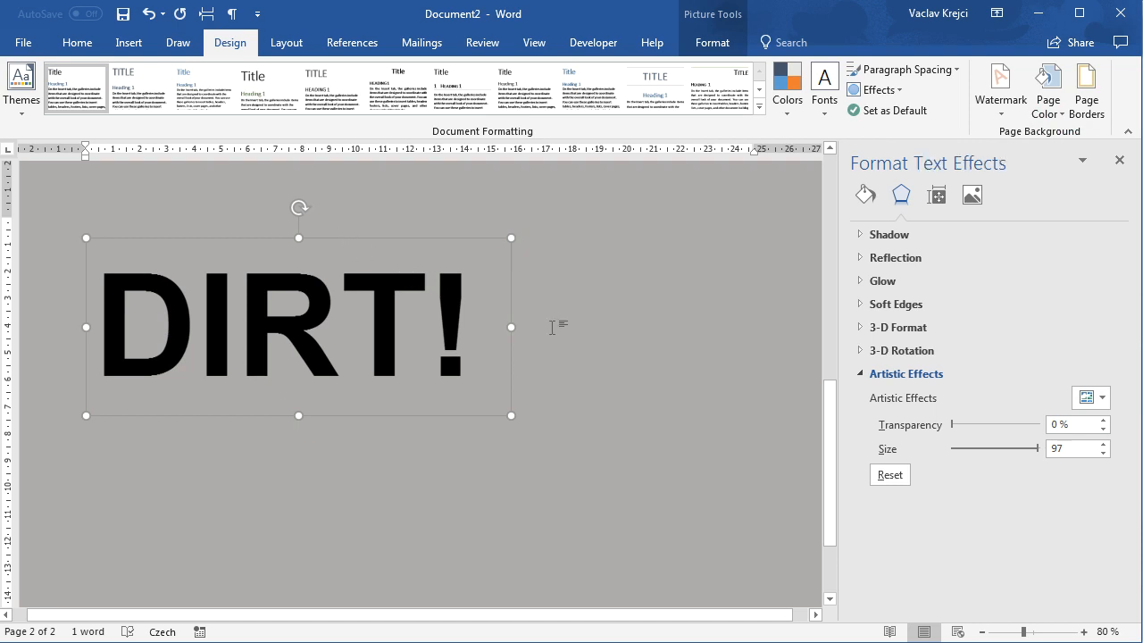
{"action": "key", "text": "Delete"}
Draw a rectangle about 20.3 cm wide and 11.7 cm high over the DIRT! text on the first page
{"action": "scroll", "coordinate": [673, 366], "scroll_direction": "up", "scroll_amount": 6}
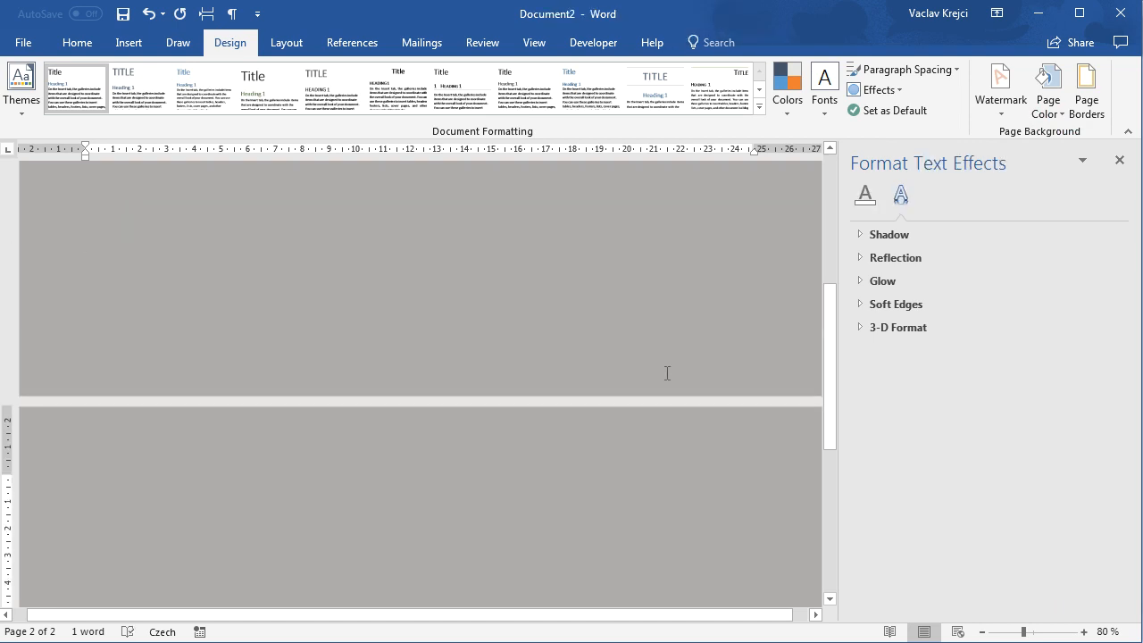
{"action": "left_click_drag", "start_coordinate": [1024, 631], "coordinate": [1018, 631]}
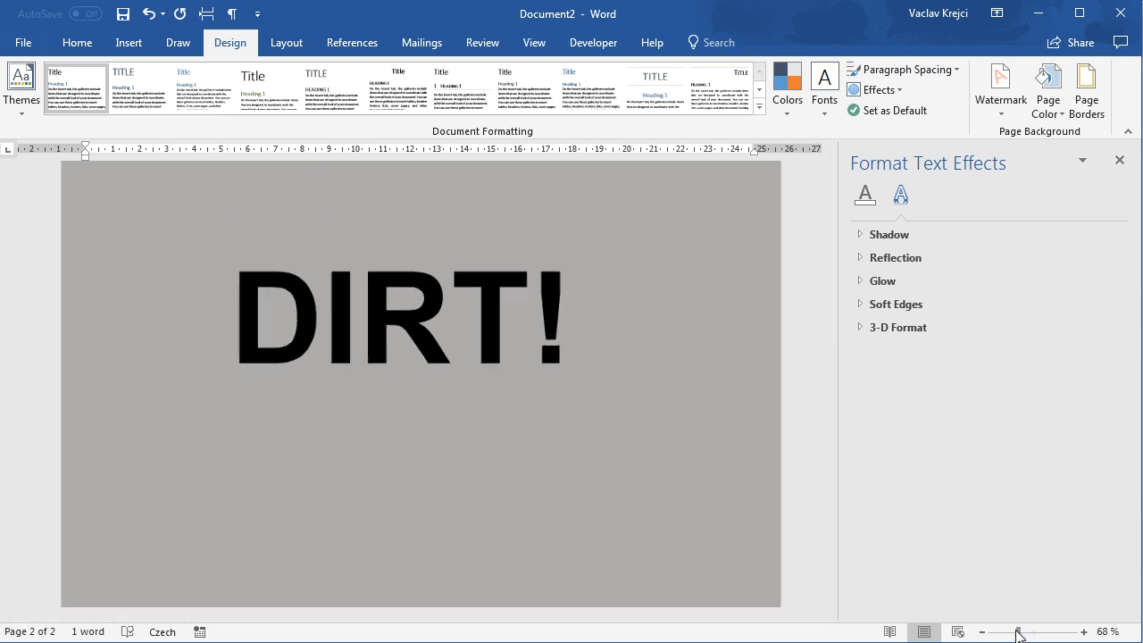
{"action": "left_click", "coordinate": [128, 42]}
{"action": "left_click", "coordinate": [125, 111]}
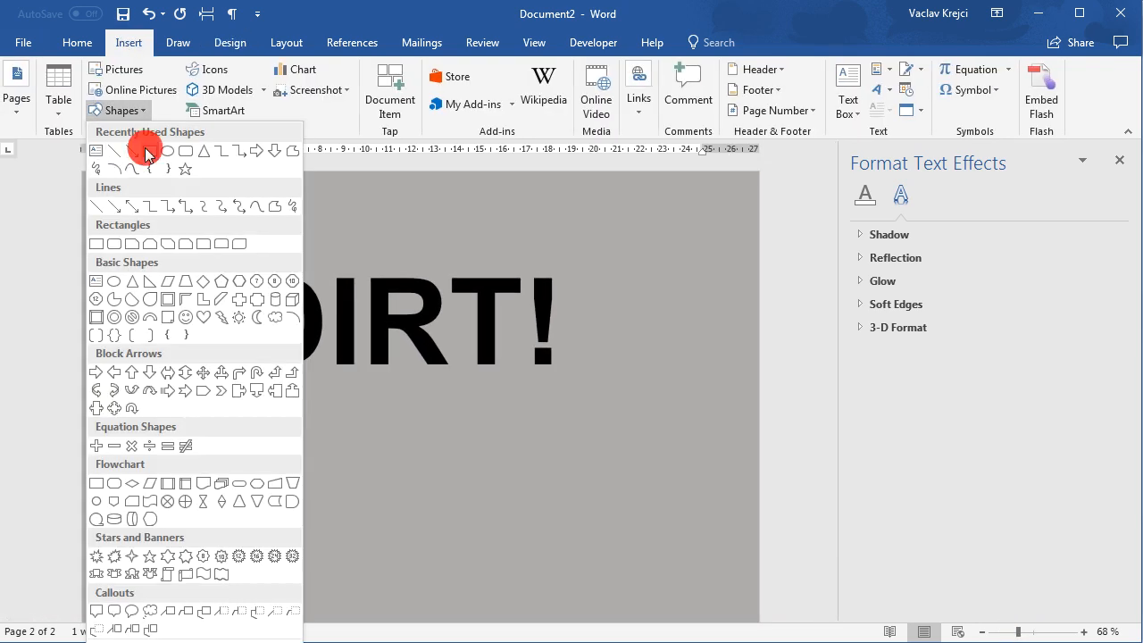
{"action": "left_click", "coordinate": [150, 151]}
{"action": "mouse_move", "coordinate": [182, 193]}
{"action": "left_mouse_down"}
{"action": "mouse_move", "coordinate": [547, 386]}
{"action": "mouse_move", "coordinate": [646, 460]}
{"action": "left_mouse_up"}
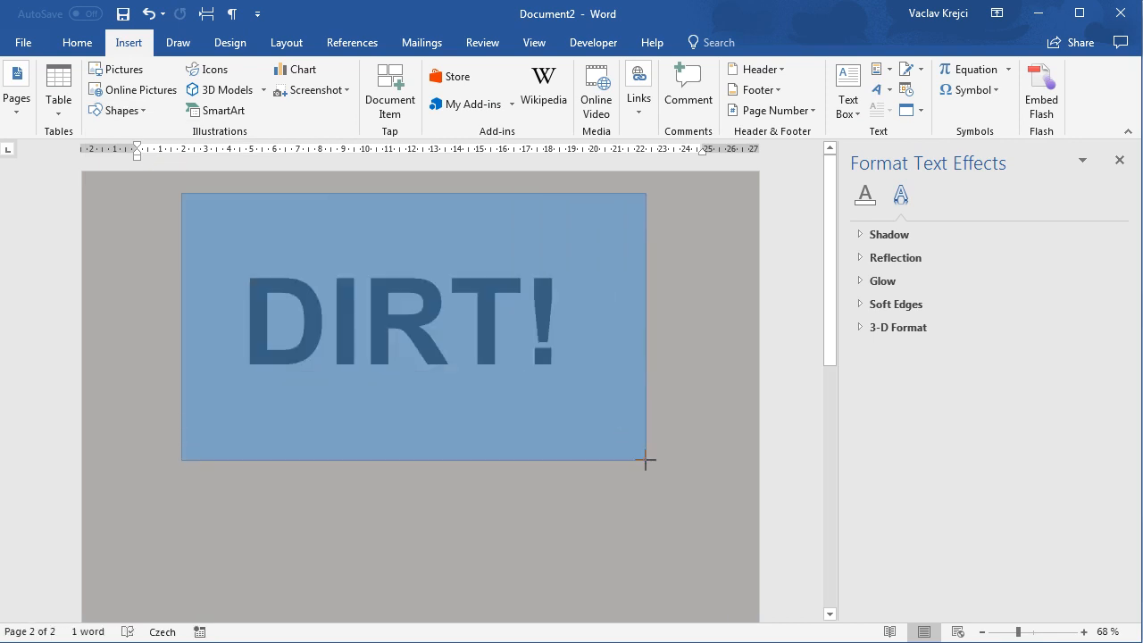
Fill the rectangle with white and remove its outline
{"action": "left_click", "coordinate": [384, 69]}
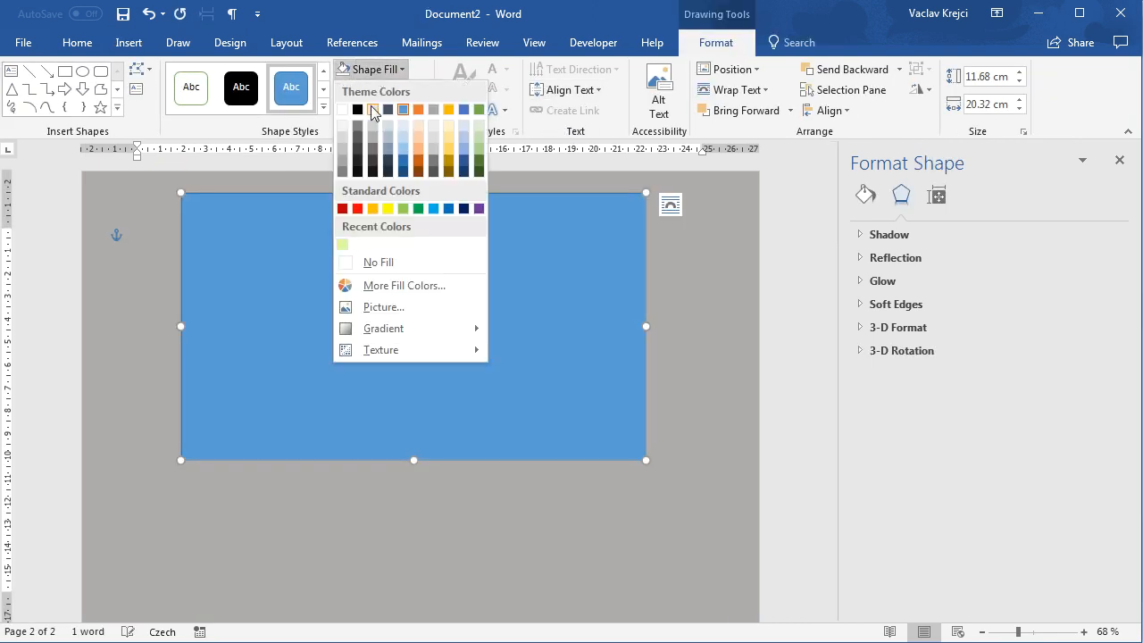
{"action": "left_click", "coordinate": [341, 111]}
{"action": "left_click", "coordinate": [368, 92]}
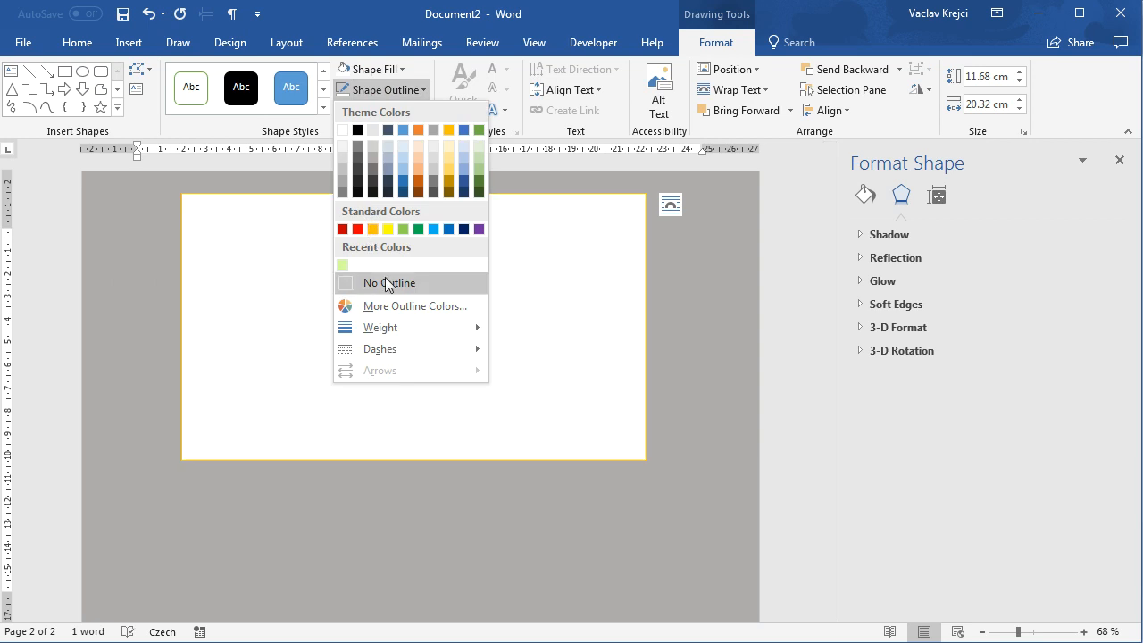
{"action": "left_click", "coordinate": [385, 279]}
Send the white rectangle behind the DIRT! text and select both objects together
{"action": "right_click", "coordinate": [393, 272]}
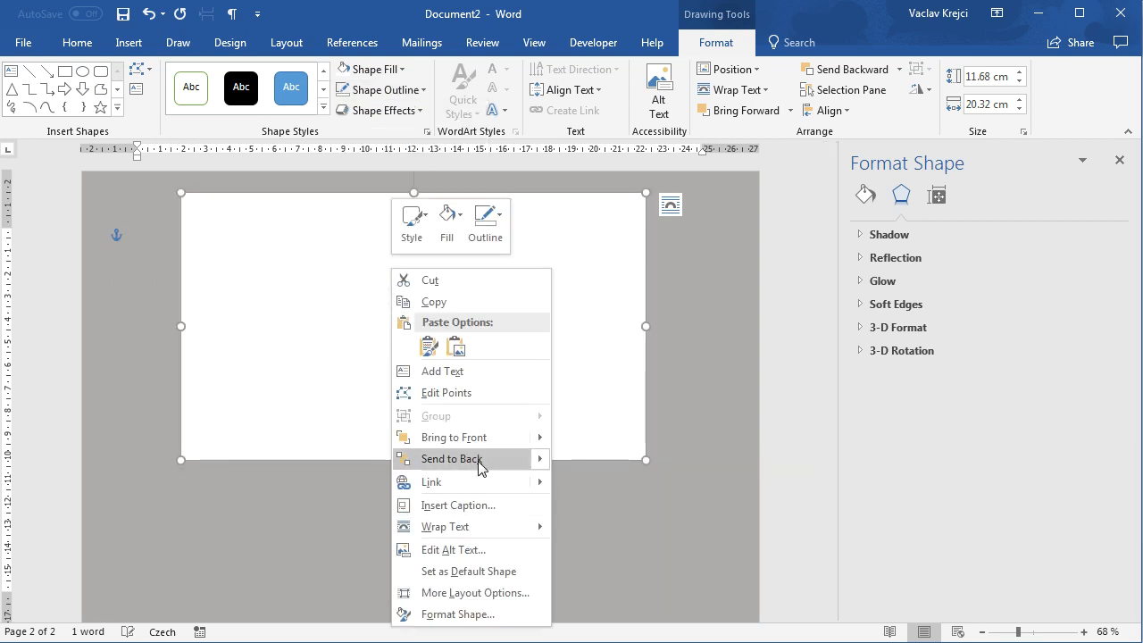
{"action": "left_click", "coordinate": [498, 460]}
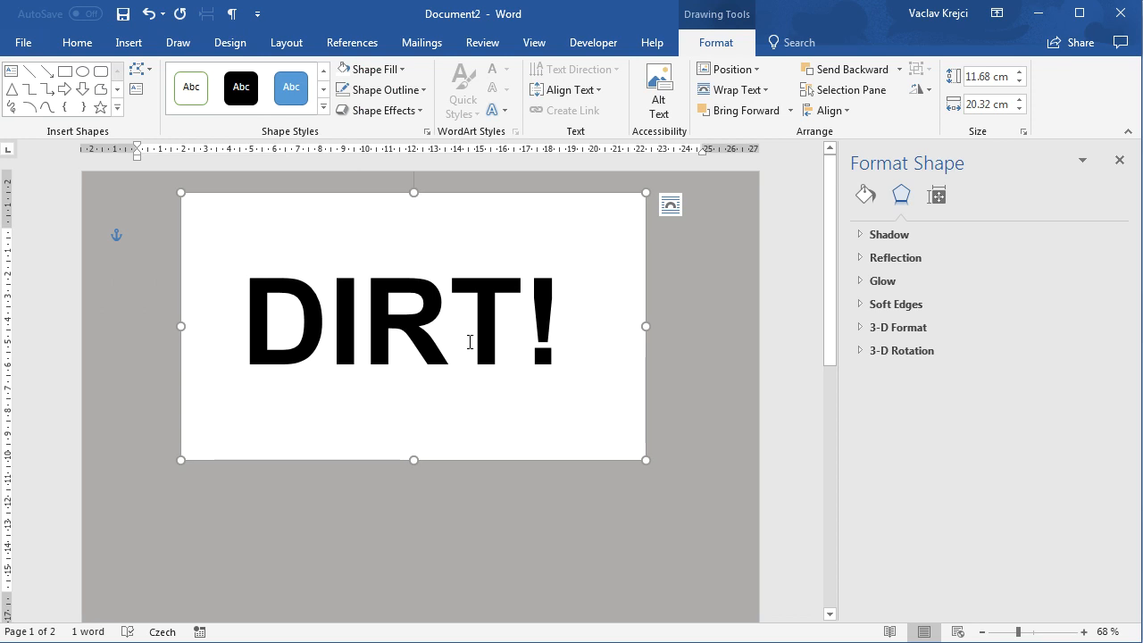
{"action": "left_click", "coordinate": [416, 288]}
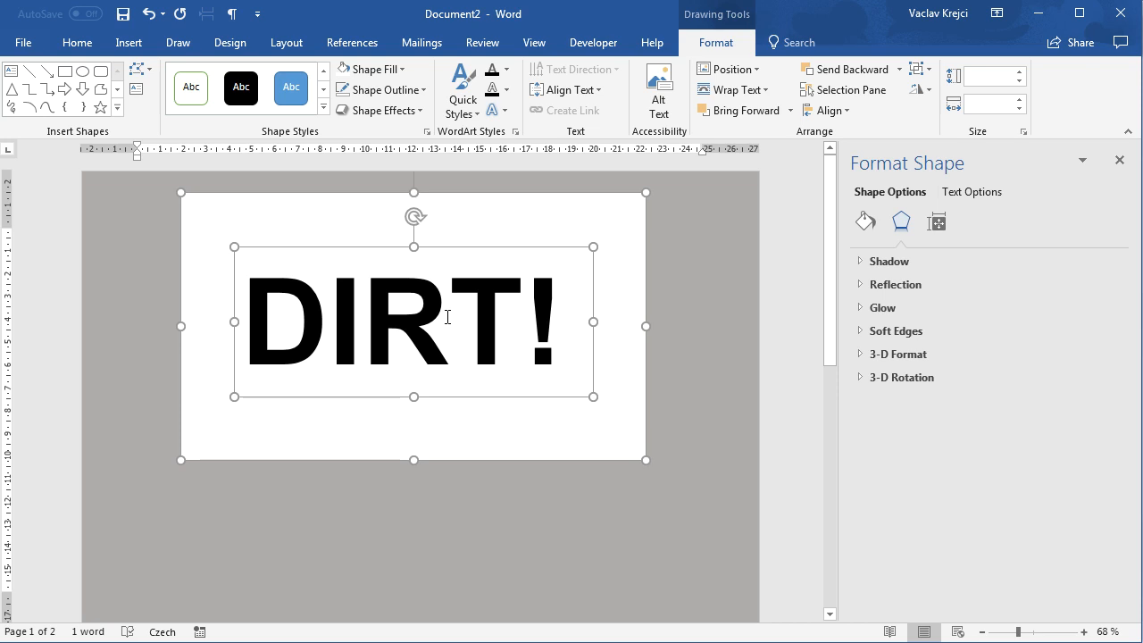
Copy the selected DIRT! text and white rectangle onto the second page as a single picture
{"action": "scroll", "coordinate": [559, 384], "scroll_direction": "down", "scroll_amount": 5}
{"action": "left_click", "coordinate": [263, 370]}
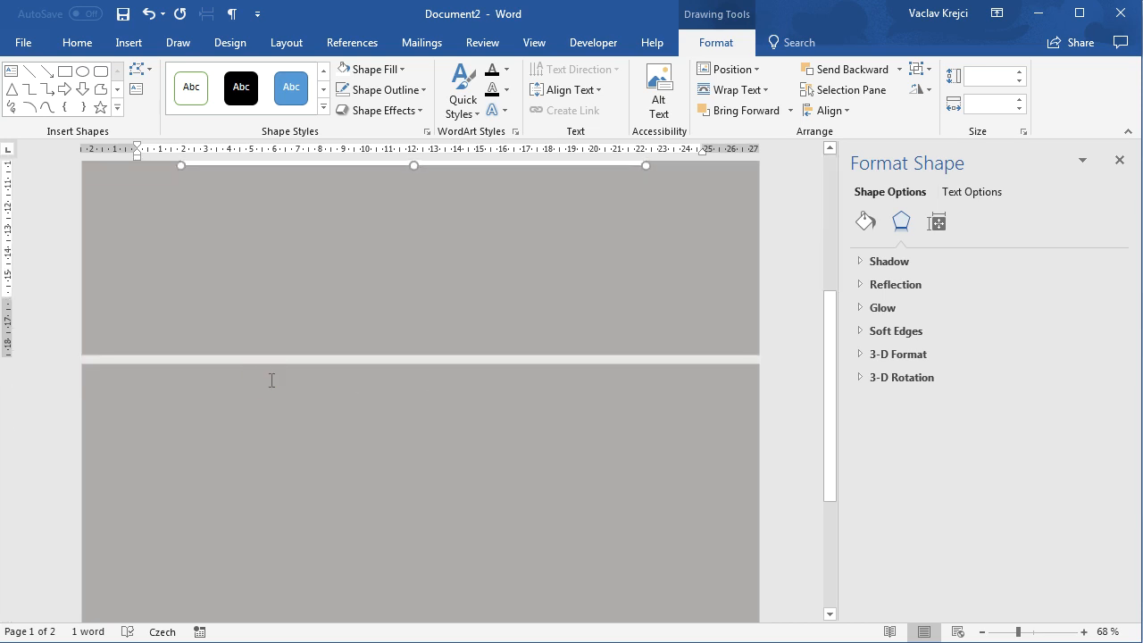
{"action": "scroll", "coordinate": [364, 411], "scroll_direction": "down", "scroll_amount": 1}
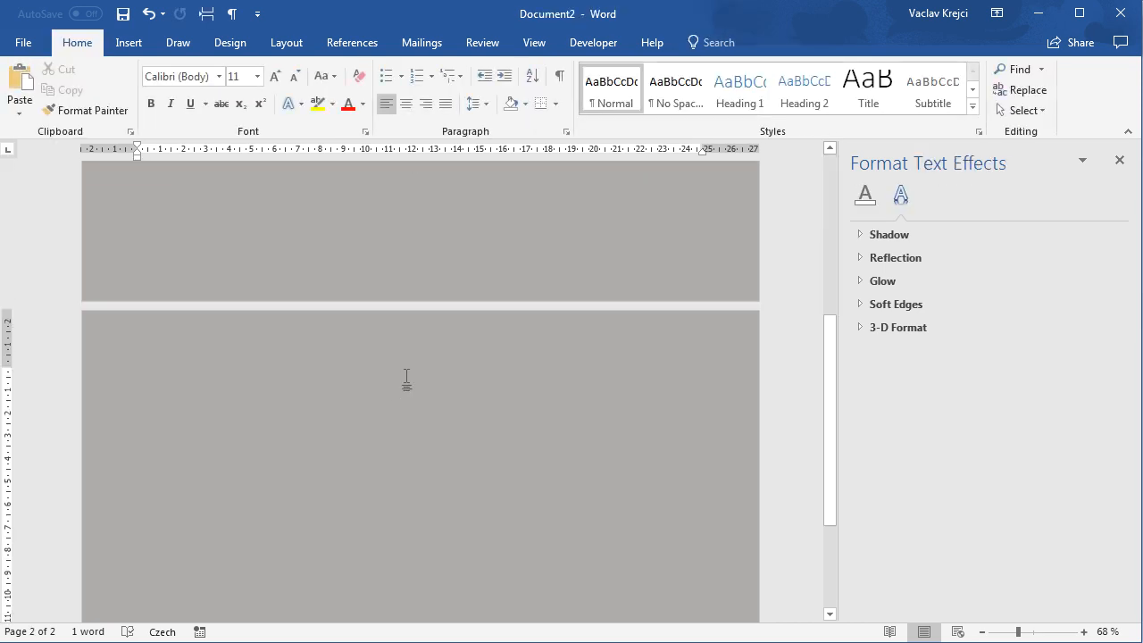
{"action": "key", "text": "ctrl+v"}
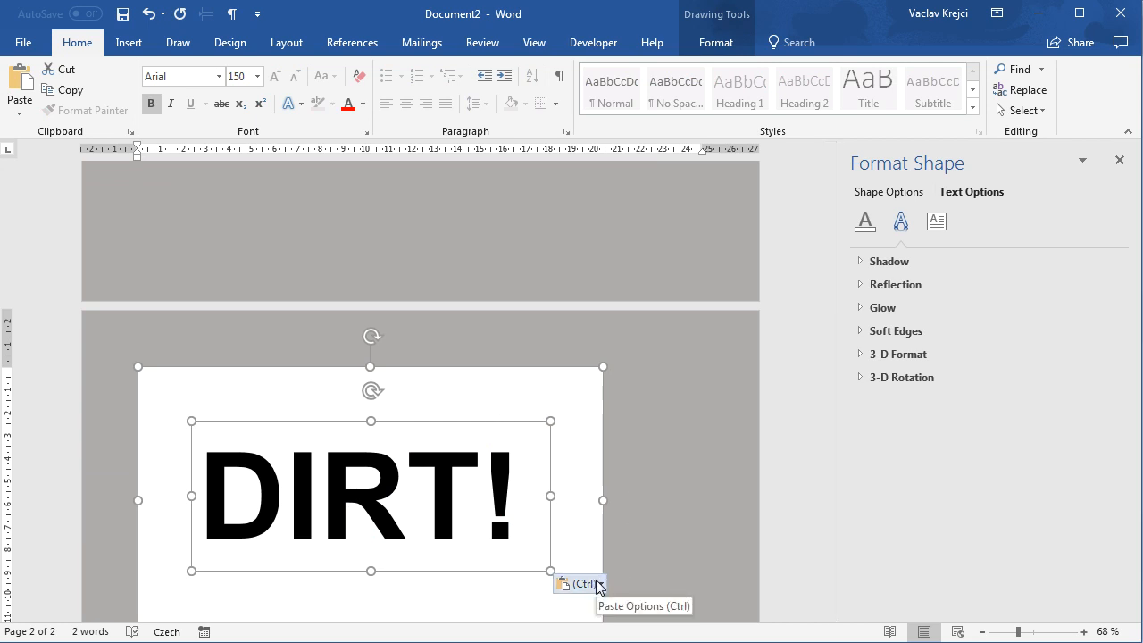
{"action": "left_click", "coordinate": [599, 586]}
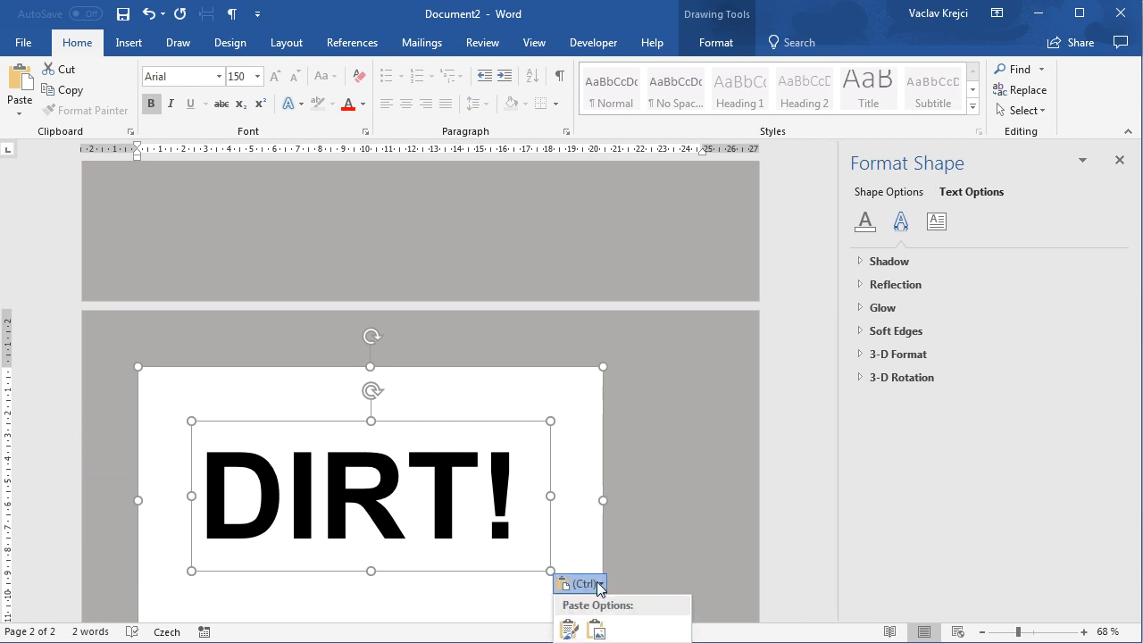
{"action": "left_click", "coordinate": [596, 630]}
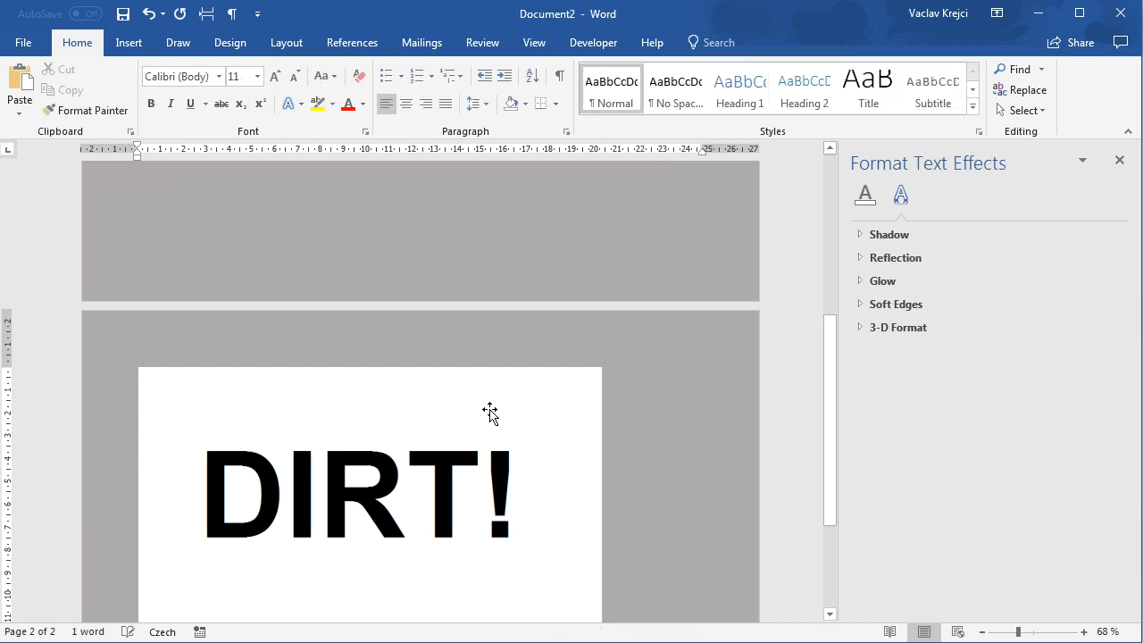
Apply the Pencil Sketch artistic effect to the DIRT! picture on the second page and set its pressure to 100
{"action": "scroll", "coordinate": [421, 388], "scroll_direction": "down", "scroll_amount": 1}
{"action": "left_click", "coordinate": [402, 366]}
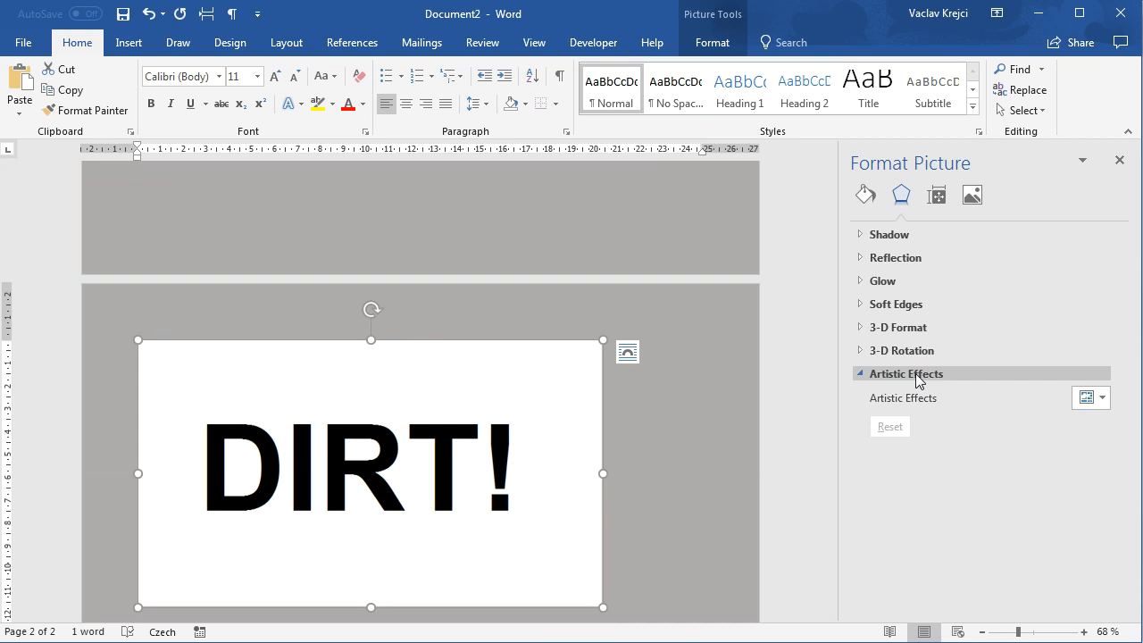
{"action": "left_click", "coordinate": [1095, 409]}
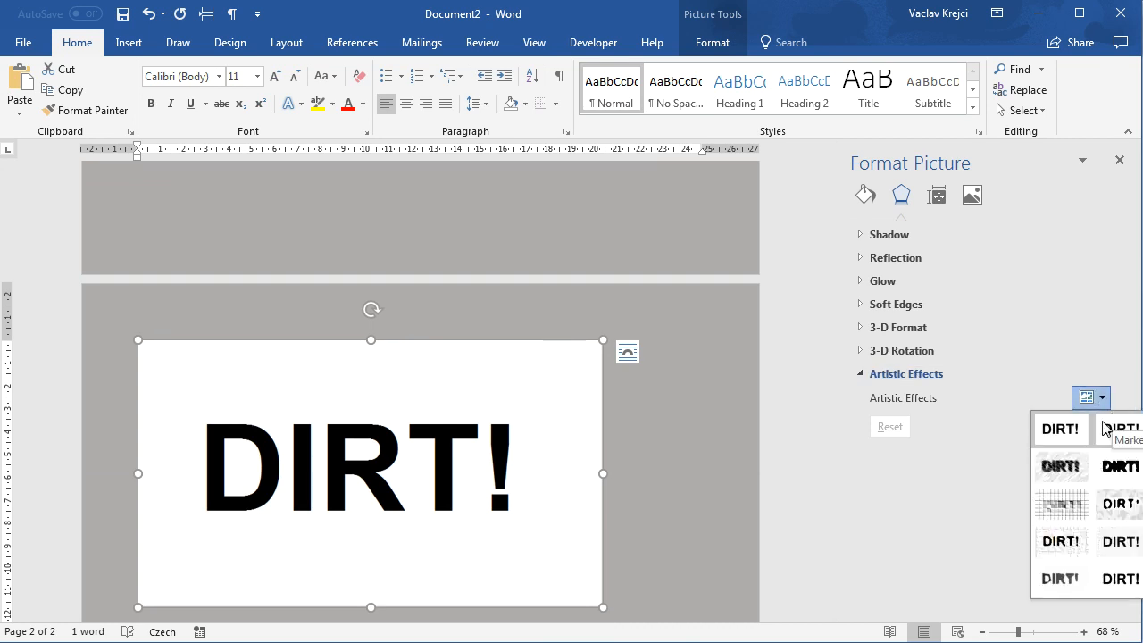
{"action": "left_click", "coordinate": [1055, 405]}
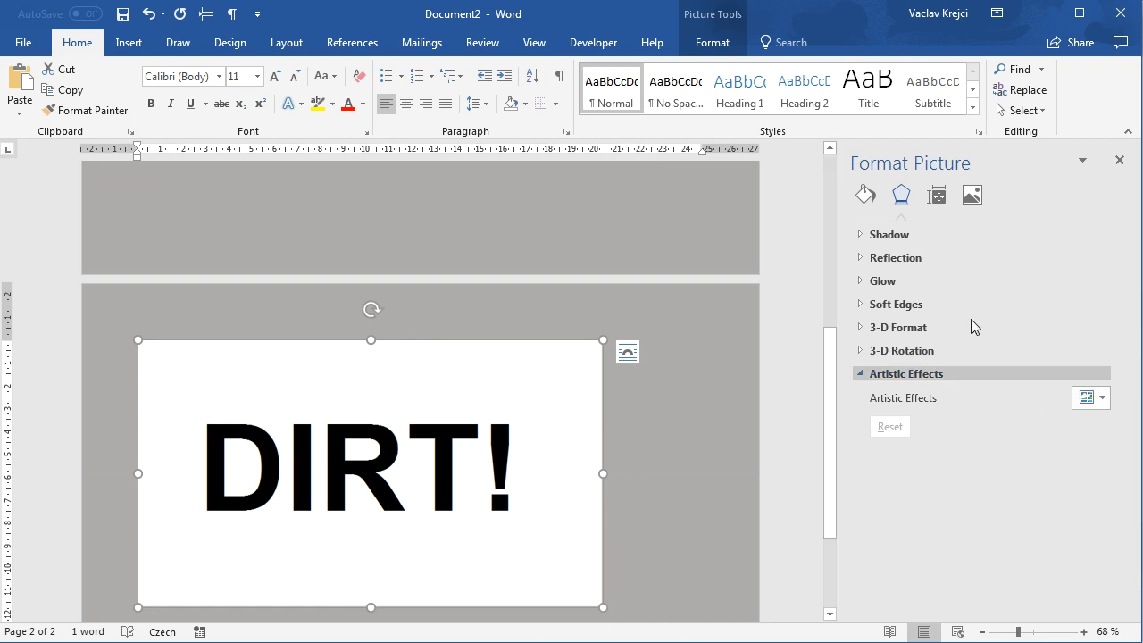
{"action": "left_click", "coordinate": [711, 45]}
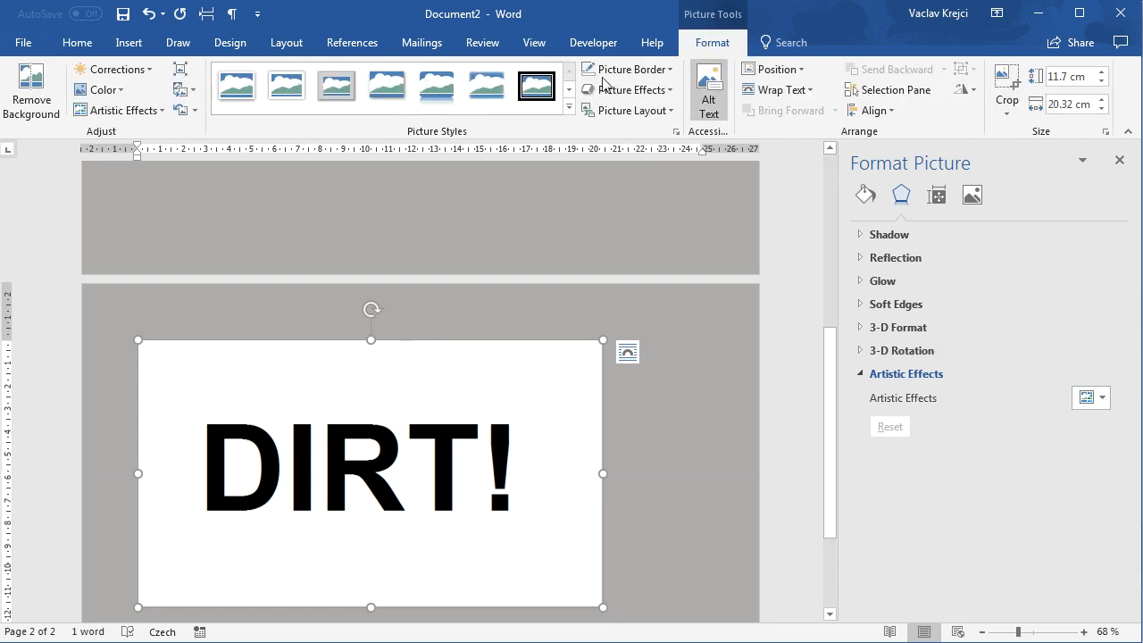
{"action": "left_click", "coordinate": [111, 112]}
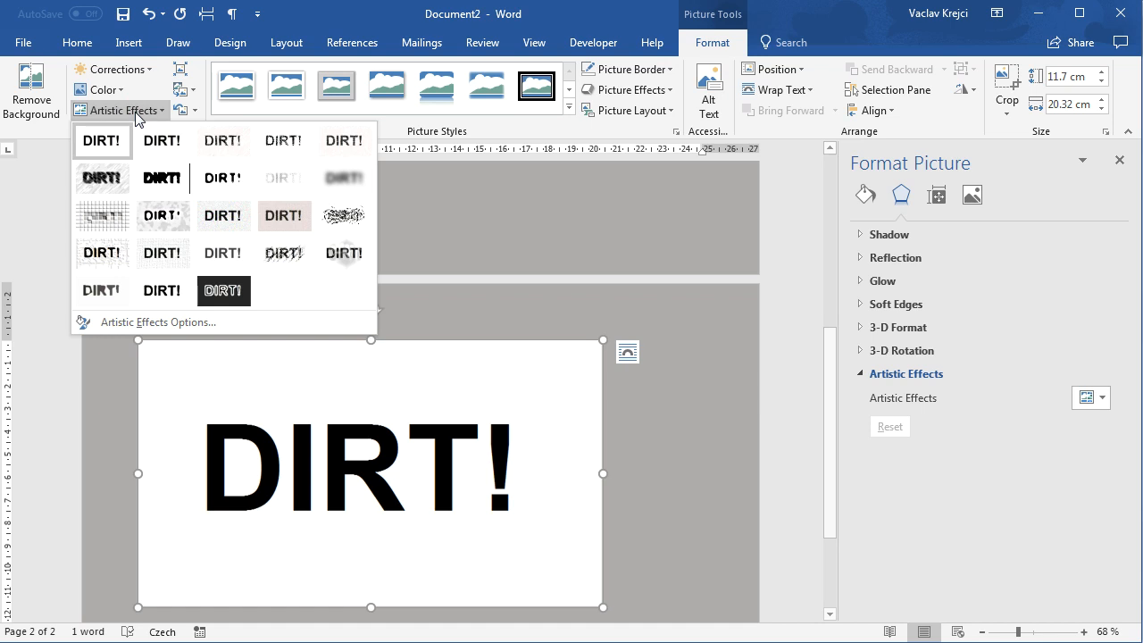
{"action": "left_click", "coordinate": [277, 143]}
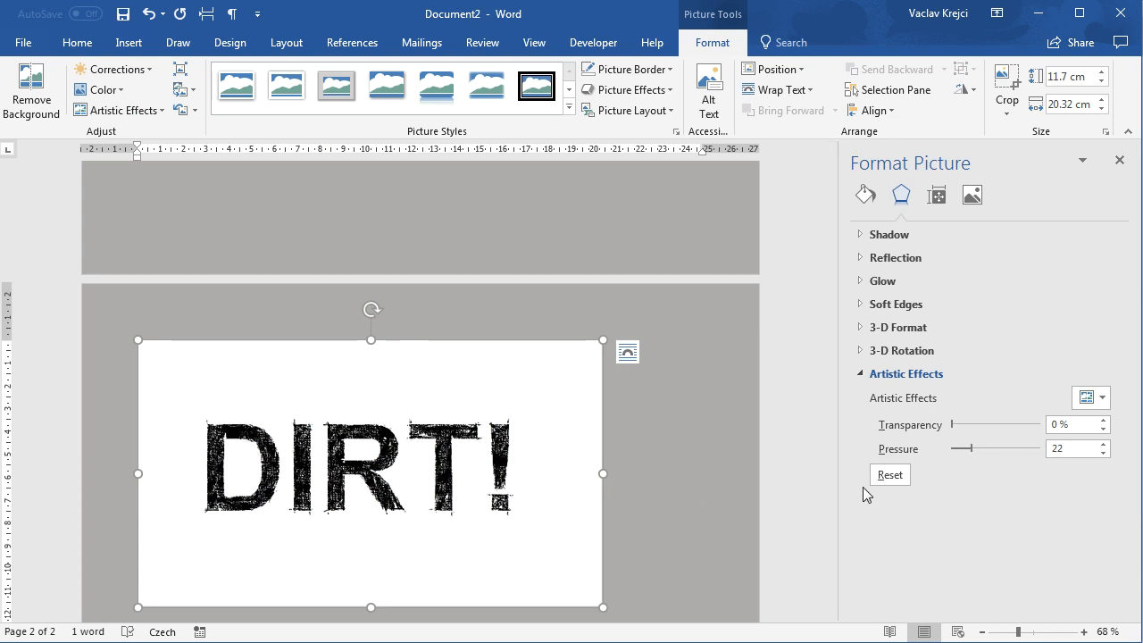
{"action": "left_click_drag", "start_coordinate": [972, 448], "coordinate": [1051, 454]}
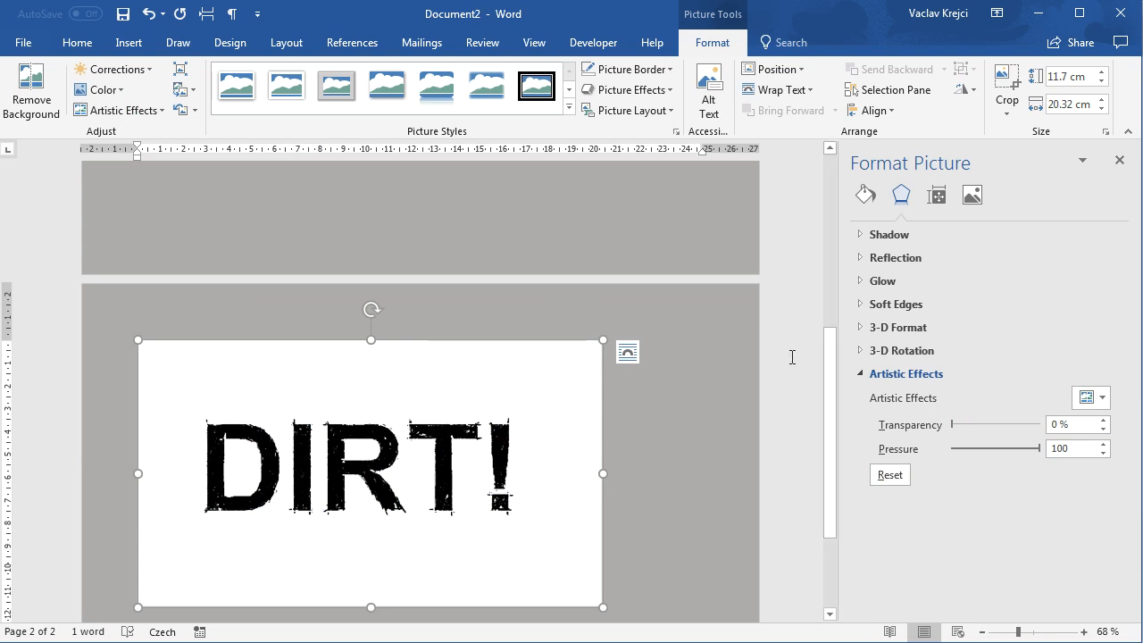
Check the picture's recolor choices and change the document's theme colors to Blue Green
{"action": "left_click", "coordinate": [971, 197]}
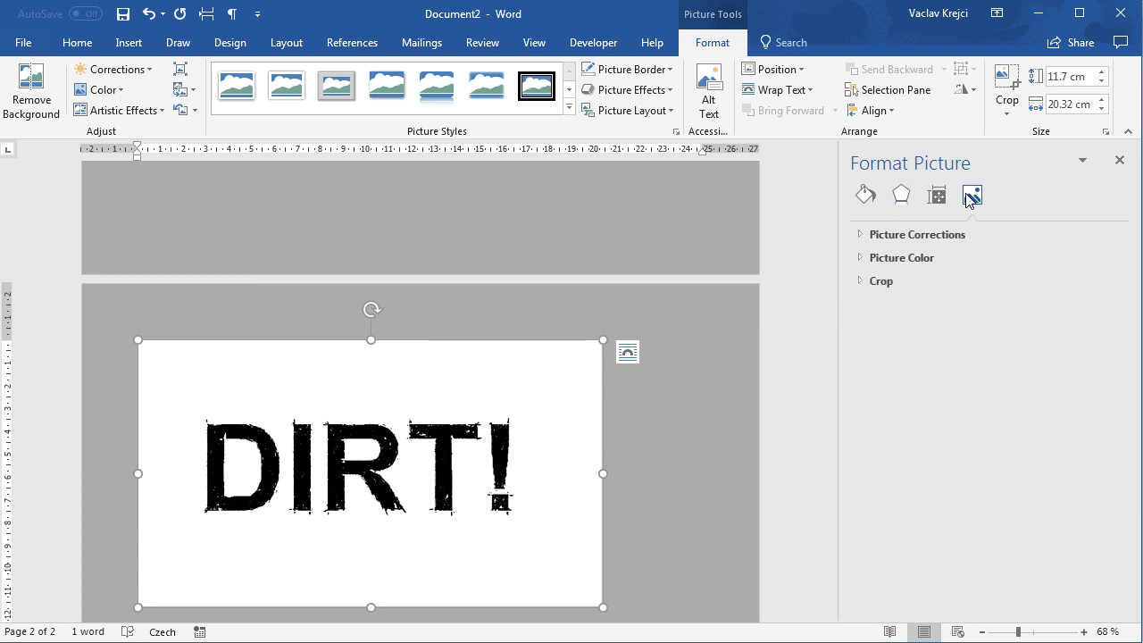
{"action": "left_click", "coordinate": [904, 262]}
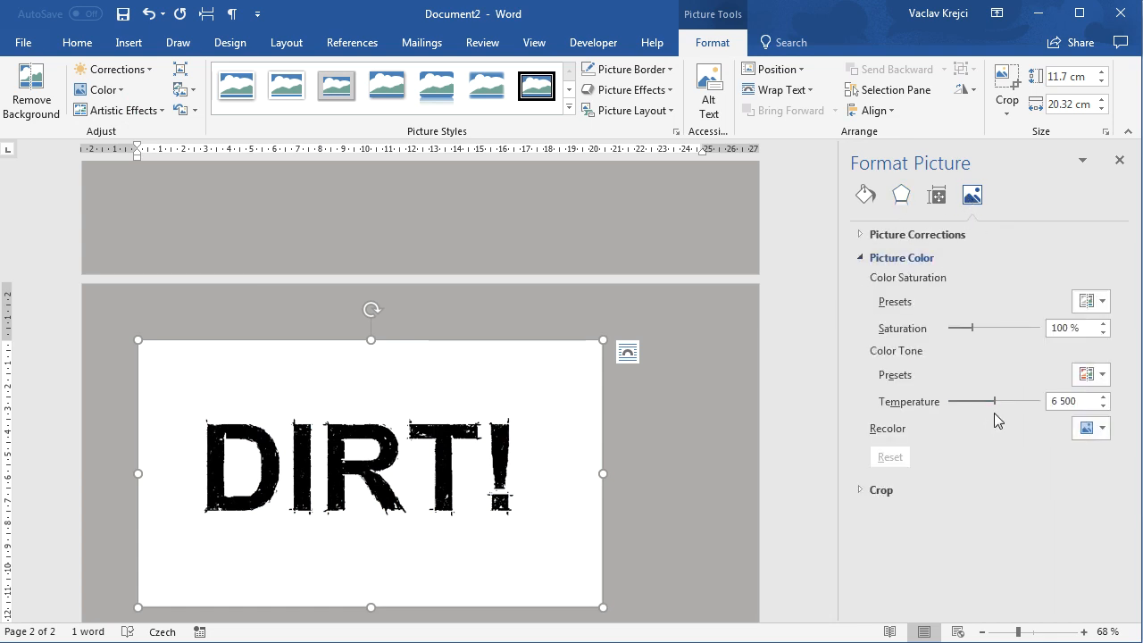
{"action": "left_click", "coordinate": [1085, 431]}
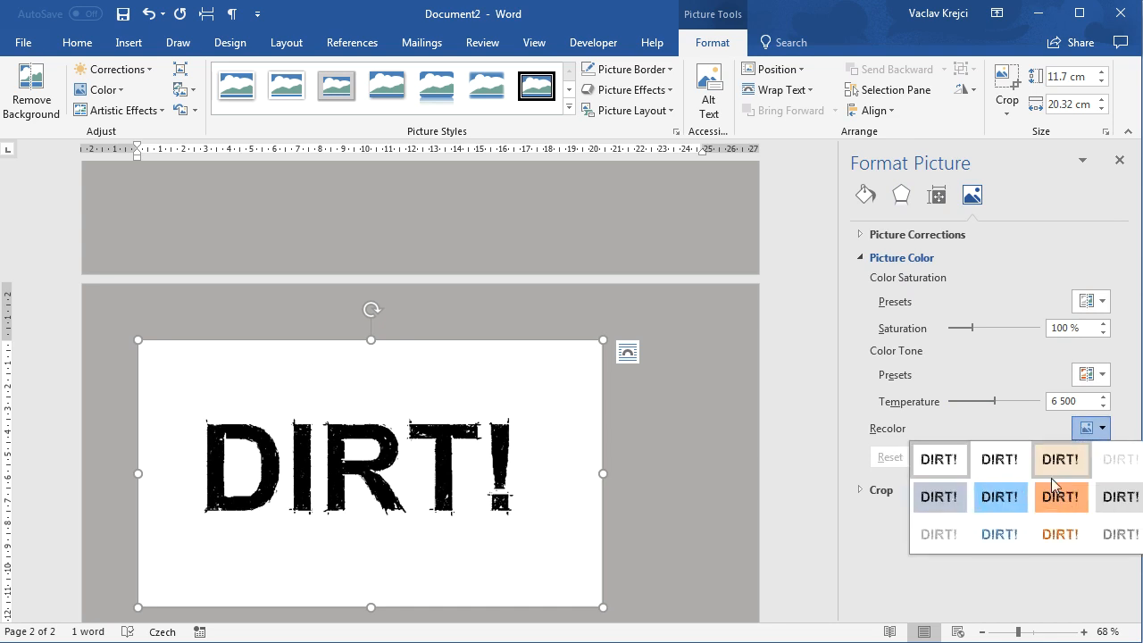
{"action": "left_click", "coordinate": [1105, 431]}
{"action": "left_click", "coordinate": [230, 41]}
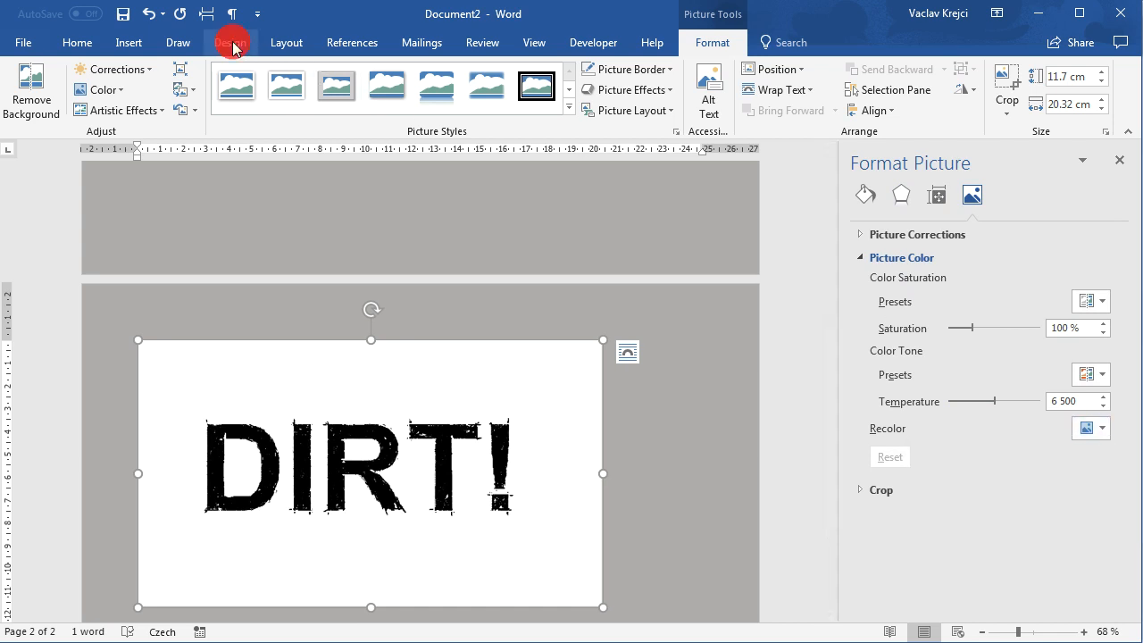
{"action": "left_click", "coordinate": [790, 113]}
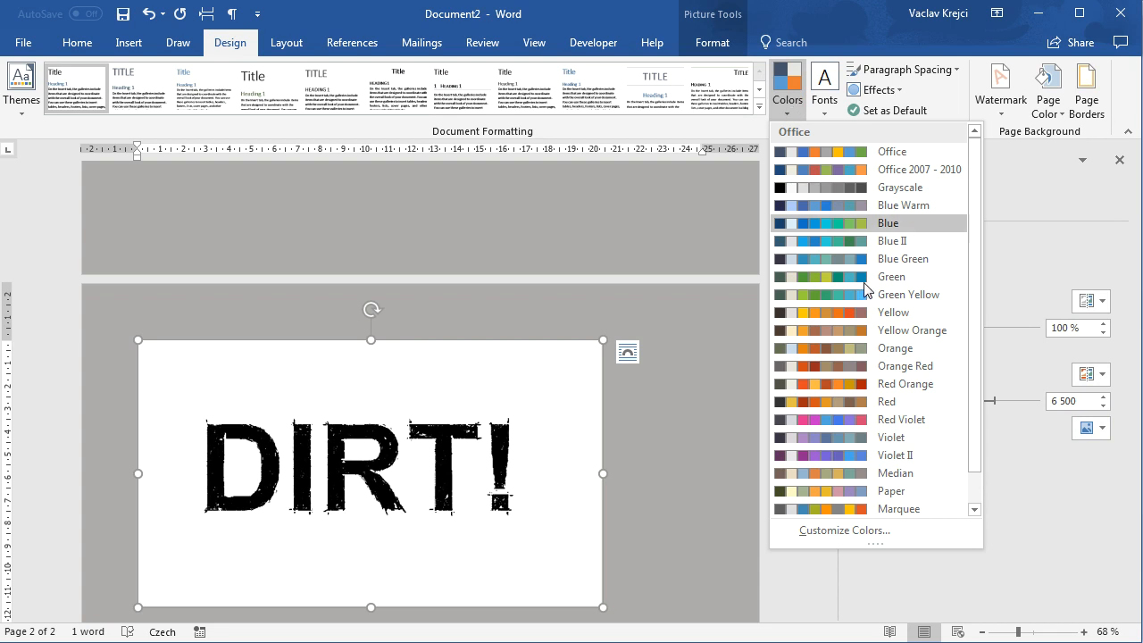
{"action": "left_click", "coordinate": [868, 258]}
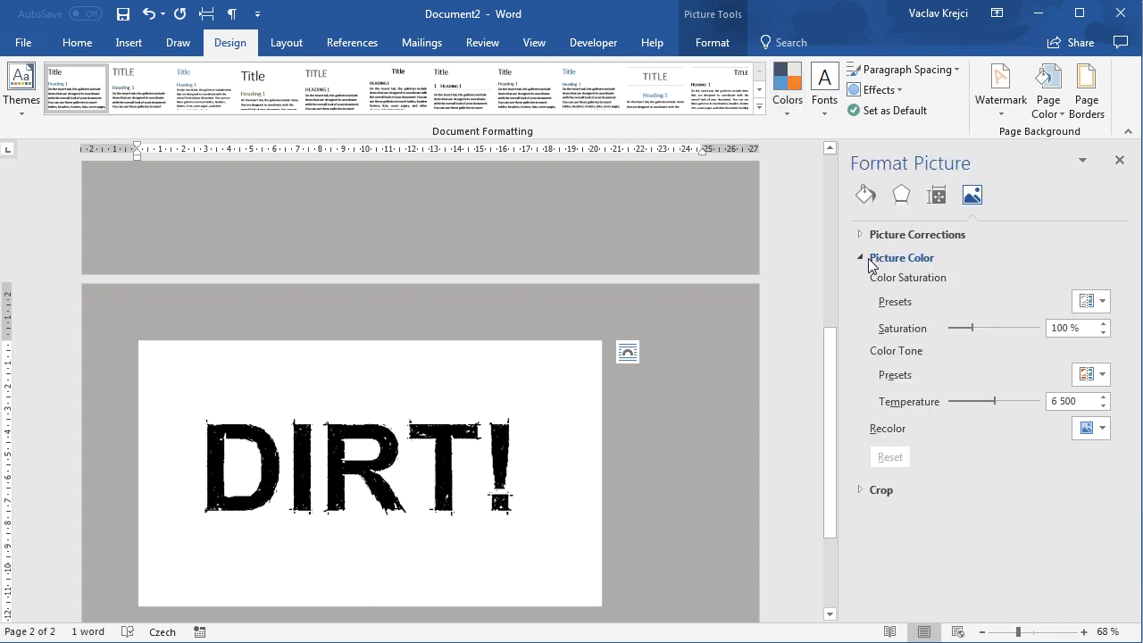
Recolor the DIRT! picture with the dark variant of the Teal accent color
{"action": "left_click", "coordinate": [1091, 429]}
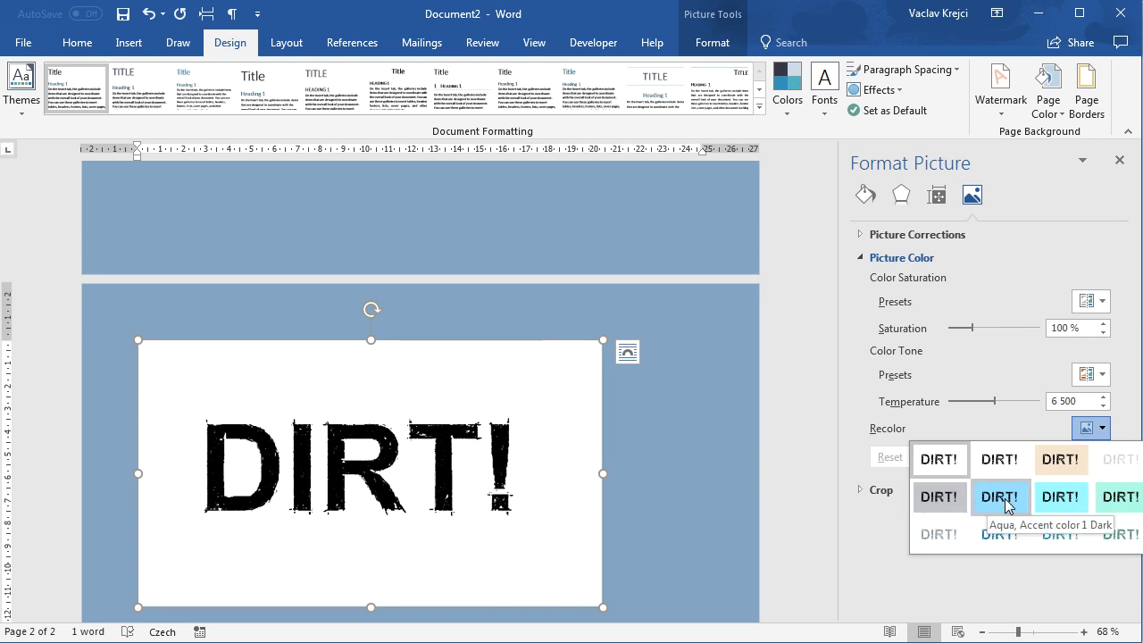
{"action": "left_click", "coordinate": [1117, 500]}
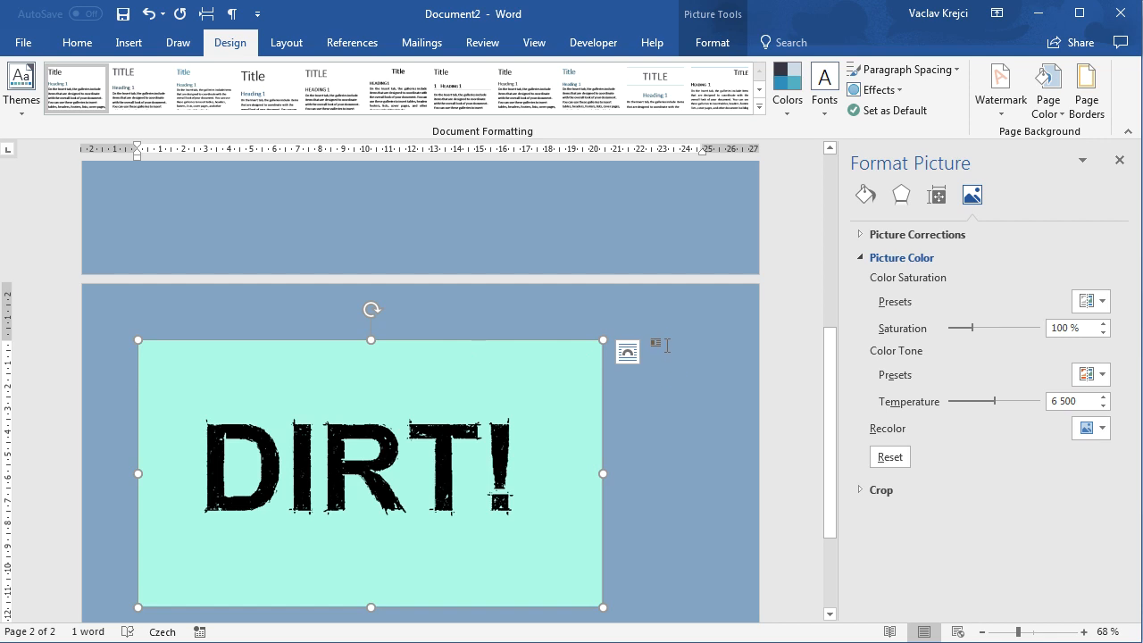
Check the picture's recolor name and set the page color to a light teal theme color
{"action": "left_click", "coordinate": [1091, 429]}
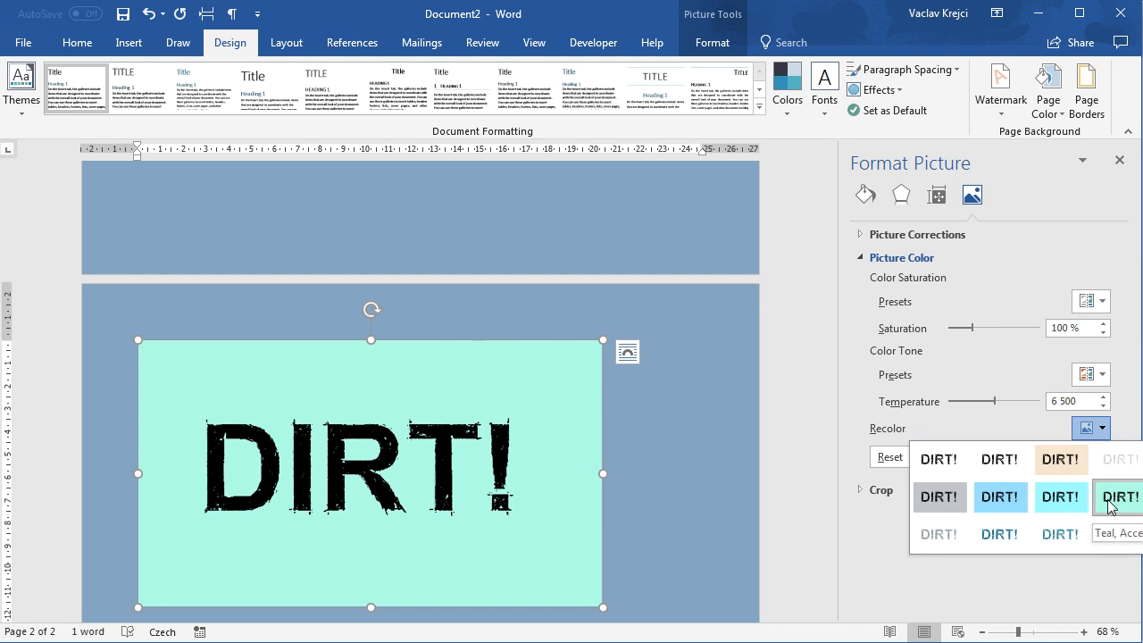
{"action": "left_click", "coordinate": [792, 32]}
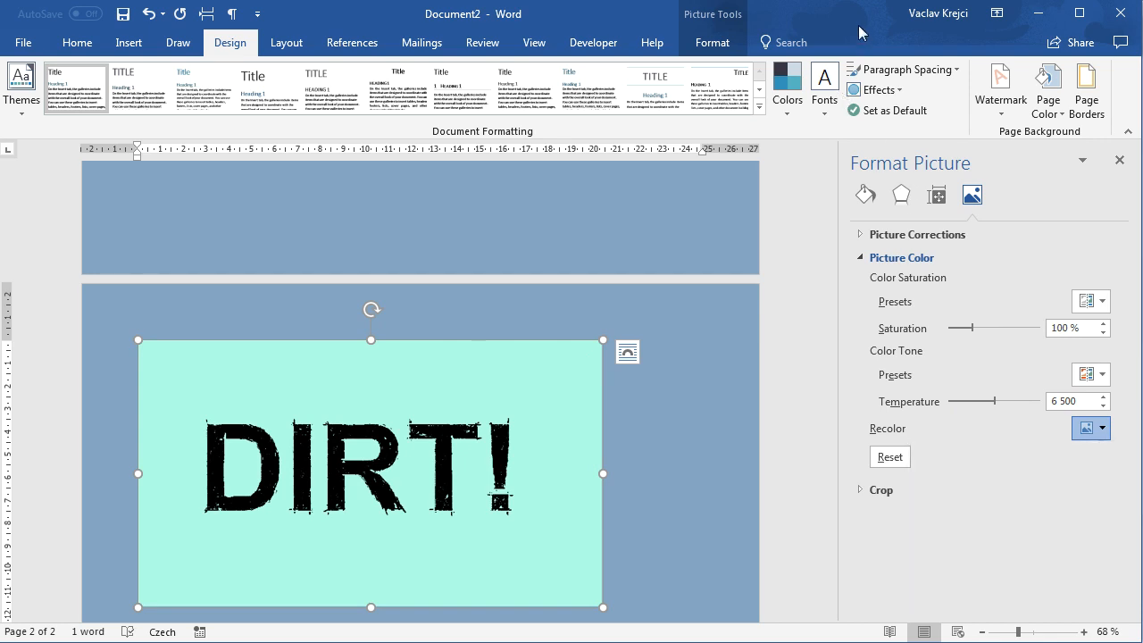
{"action": "left_click", "coordinate": [1042, 107]}
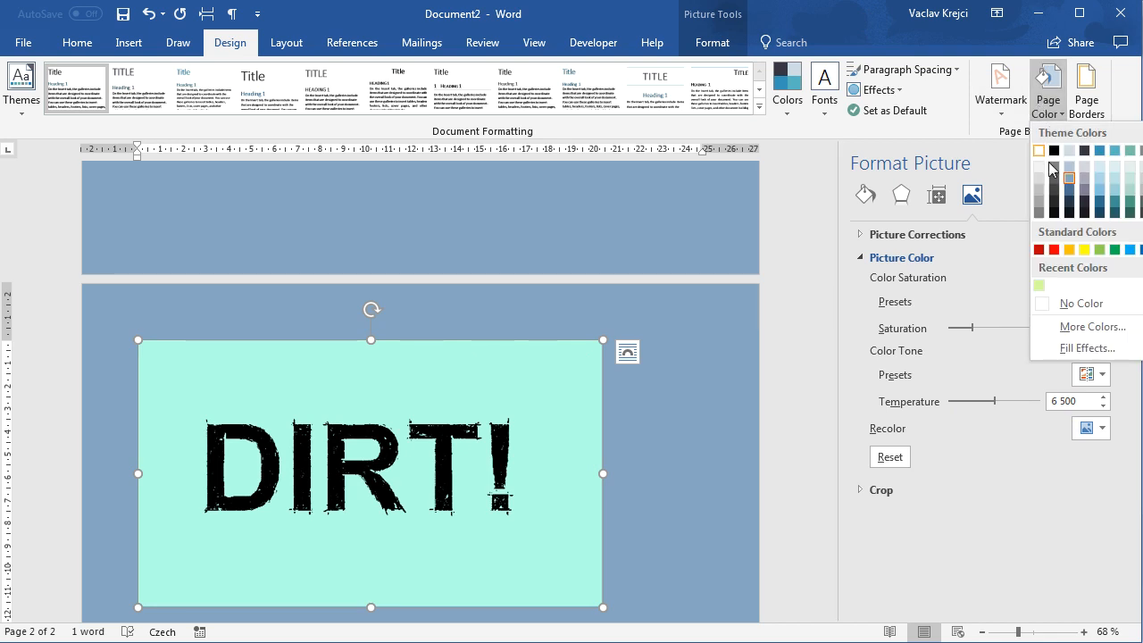
{"action": "left_click", "coordinate": [1132, 185]}
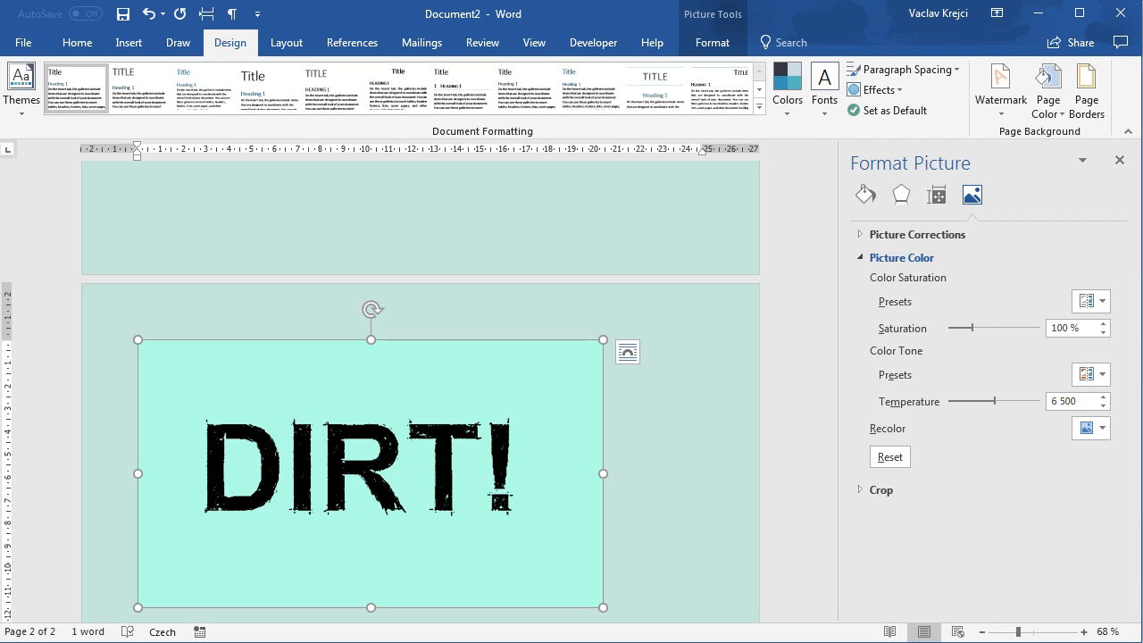
Switch to Color Cop and sample the teal background color of the DIRT! picture
{"action": "key", "text": "alt+Tab"}
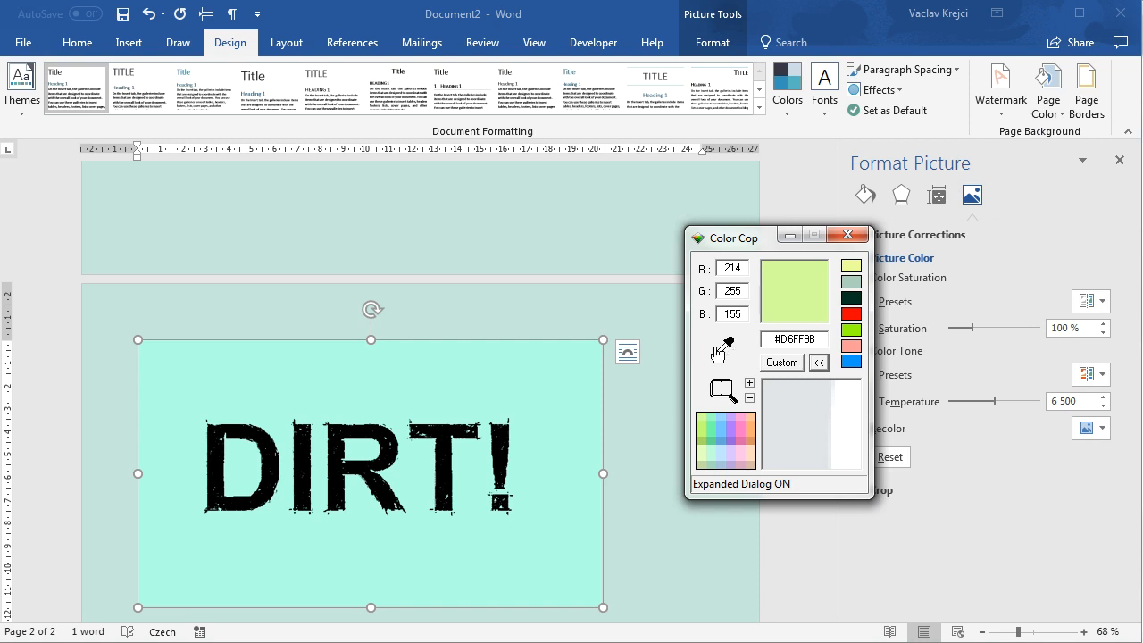
{"action": "mouse_move", "coordinate": [728, 348]}
{"action": "left_mouse_down"}
{"action": "mouse_move", "coordinate": [729, 310]}
{"action": "mouse_move", "coordinate": [656, 335]}
{"action": "mouse_move", "coordinate": [505, 357]}
{"action": "mouse_move", "coordinate": [509, 380]}
{"action": "left_mouse_up"}
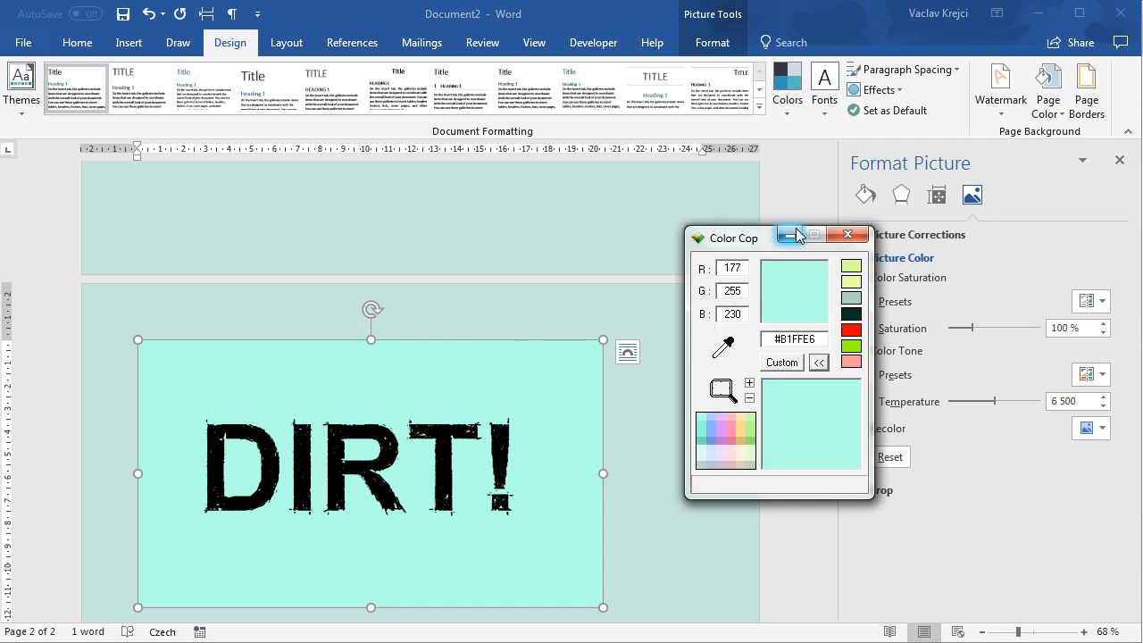
Set the page color to a custom RGB color of red 177, green 255, blue 230, and minimize Color Cop
{"action": "left_click", "coordinate": [1050, 111]}
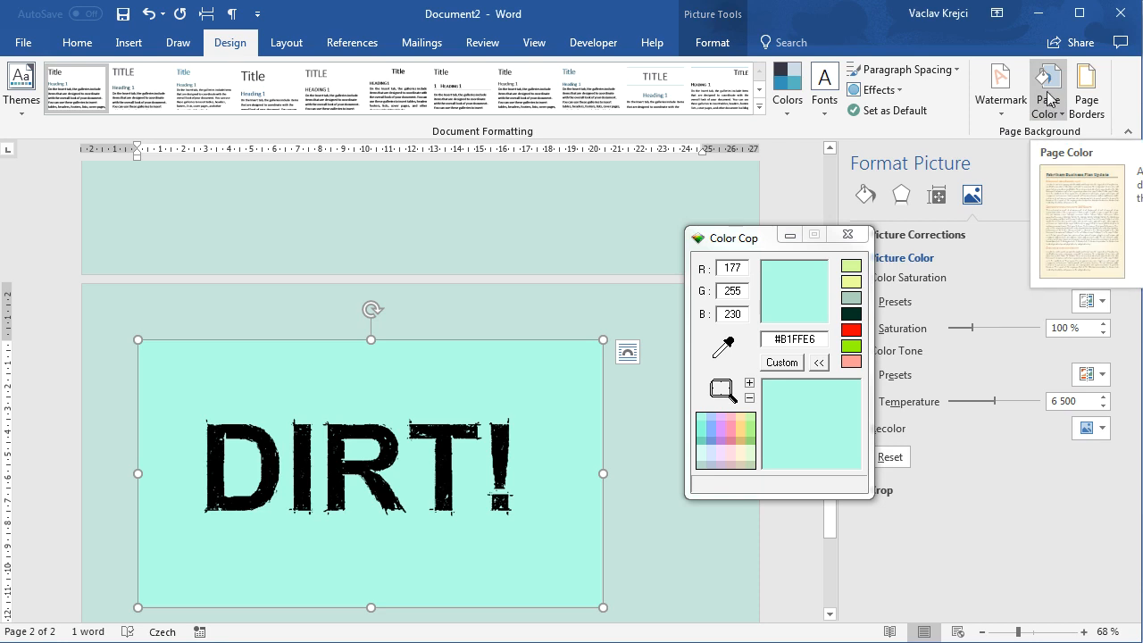
{"action": "left_click", "coordinate": [1051, 100]}
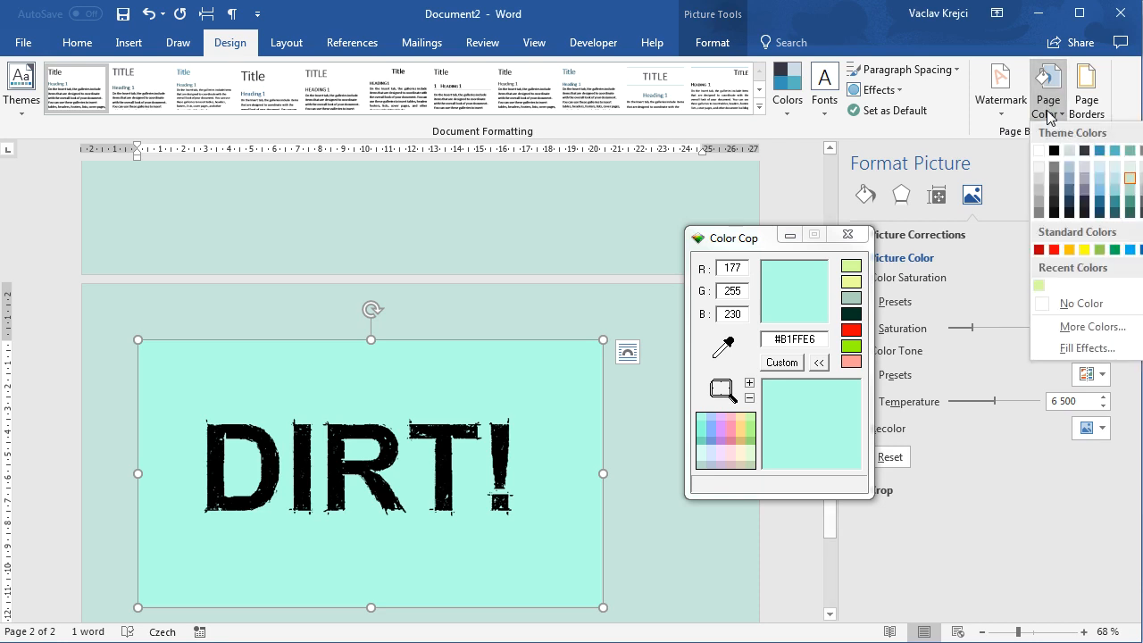
{"action": "left_click", "coordinate": [1058, 325]}
{"action": "left_click_drag", "start_coordinate": [658, 288], "coordinate": [505, 196]}
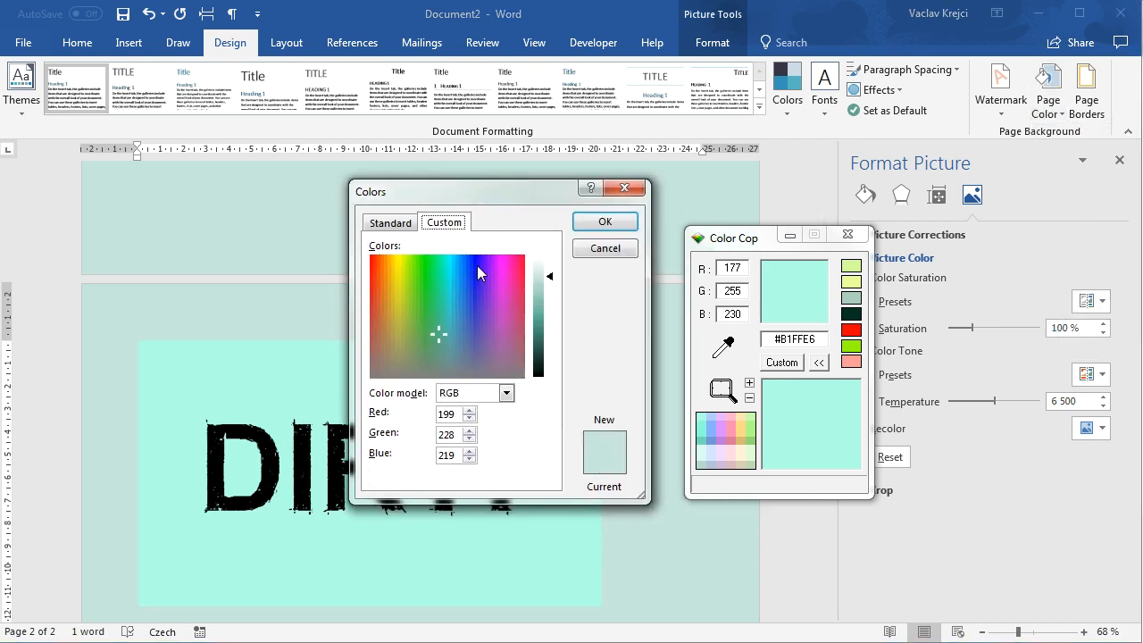
{"action": "double_click", "coordinate": [442, 413]}
{"action": "type", "text": "177"}
{"action": "type", "text": "255"}
{"action": "type", "text": "230"}
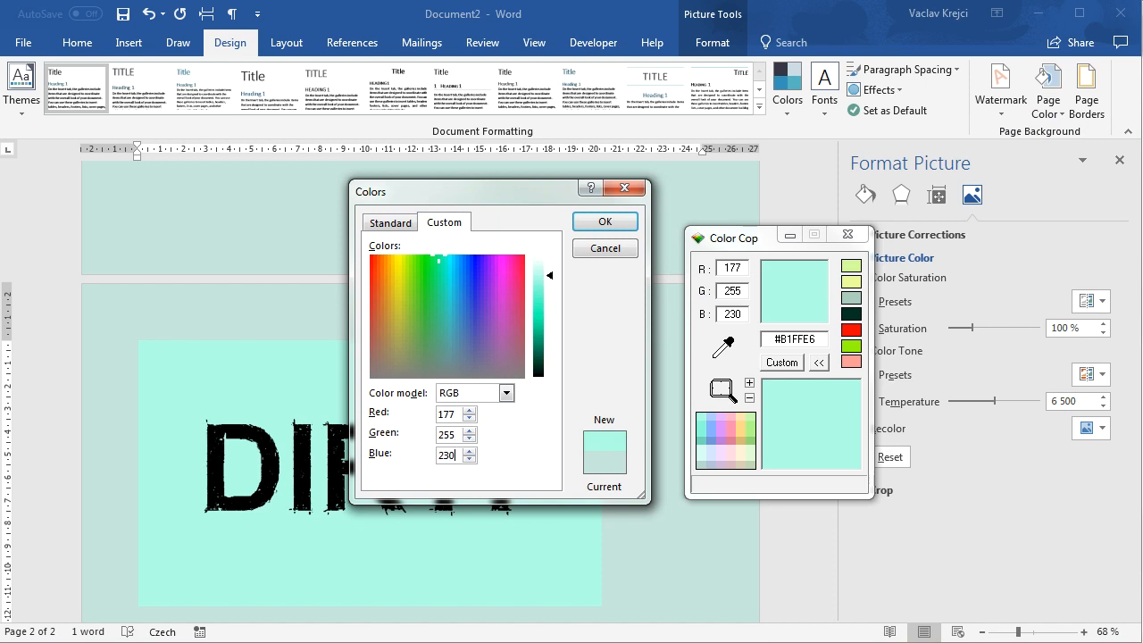
{"action": "left_click", "coordinate": [583, 227]}
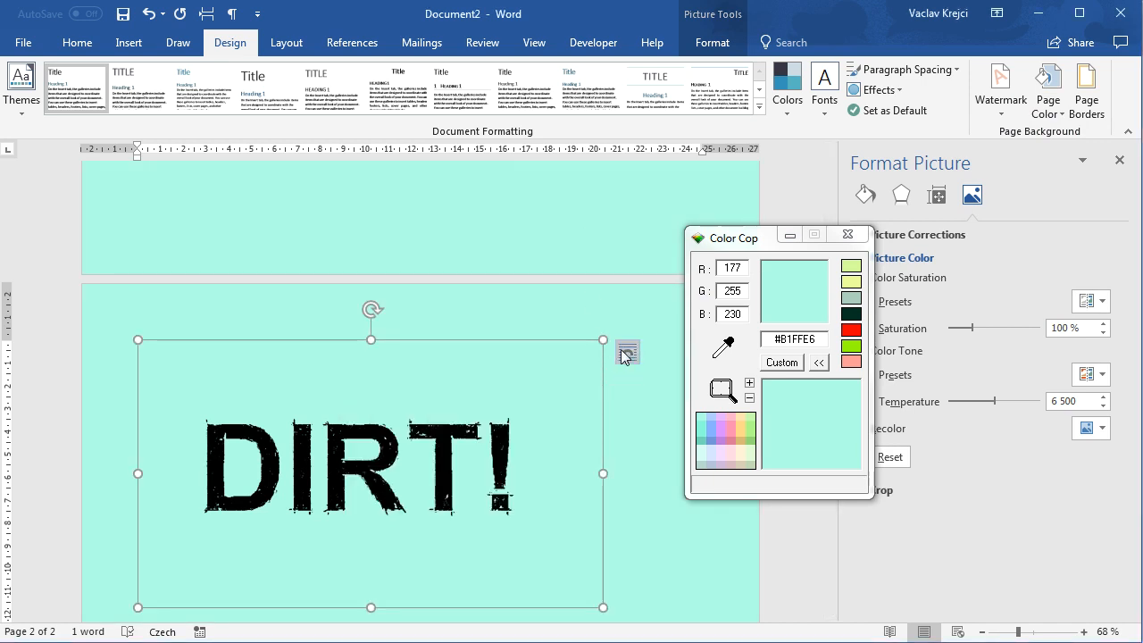
{"action": "left_click", "coordinate": [793, 240]}
Set the DIRT! picture's text wrapping to In Front of Text and move it to the middle of the page
{"action": "left_click_drag", "start_coordinate": [831, 447], "coordinate": [831, 487]}
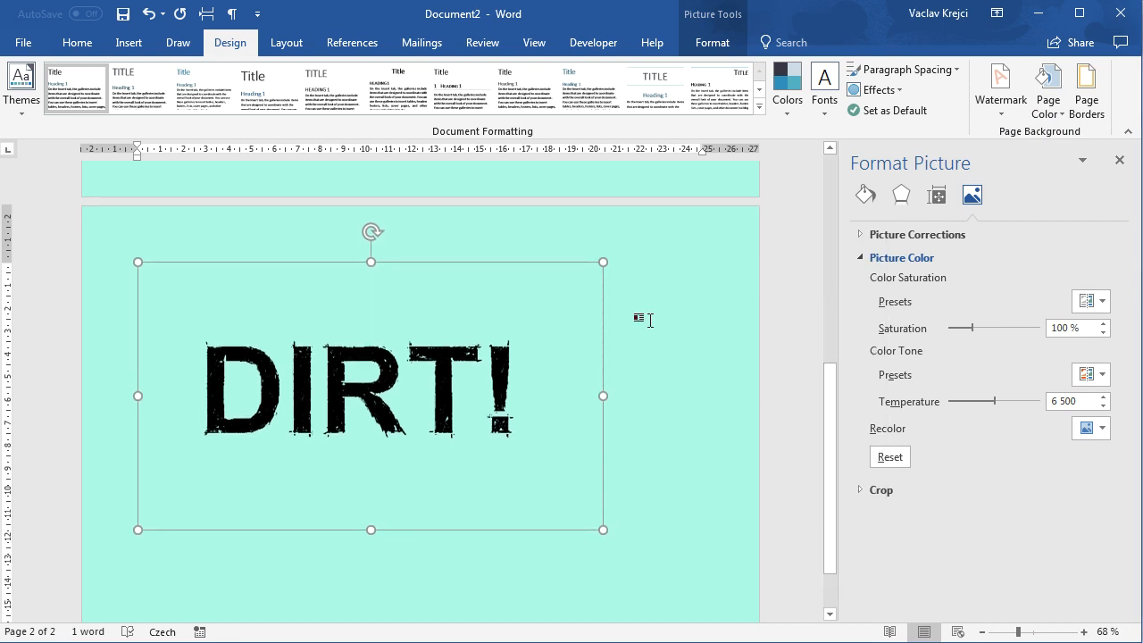
{"action": "left_click", "coordinate": [628, 275]}
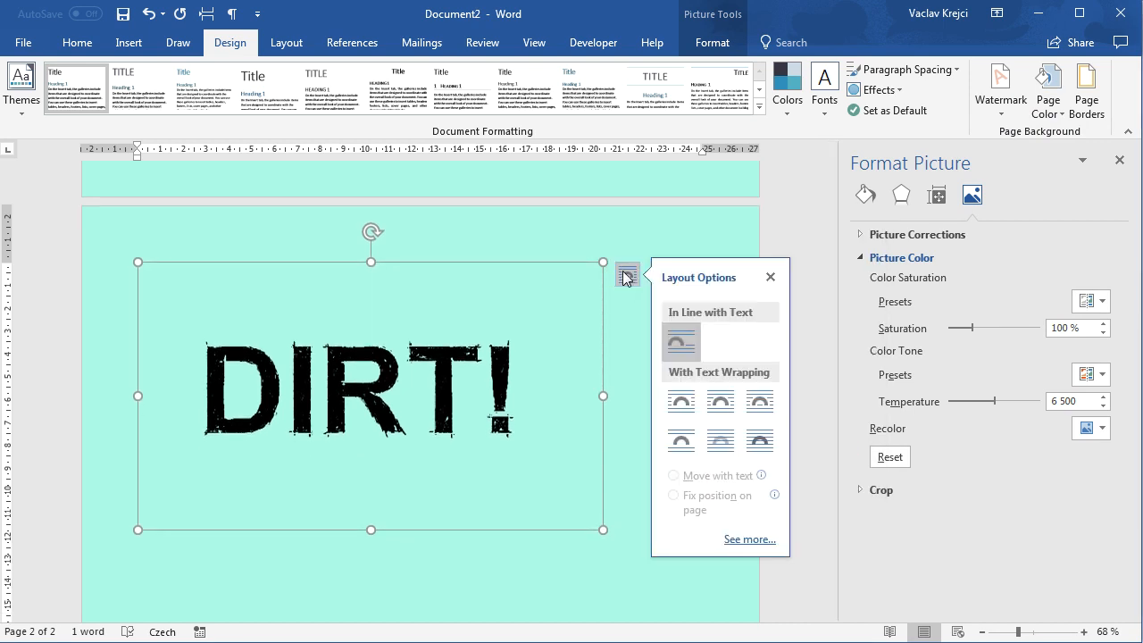
{"action": "left_click", "coordinate": [756, 436]}
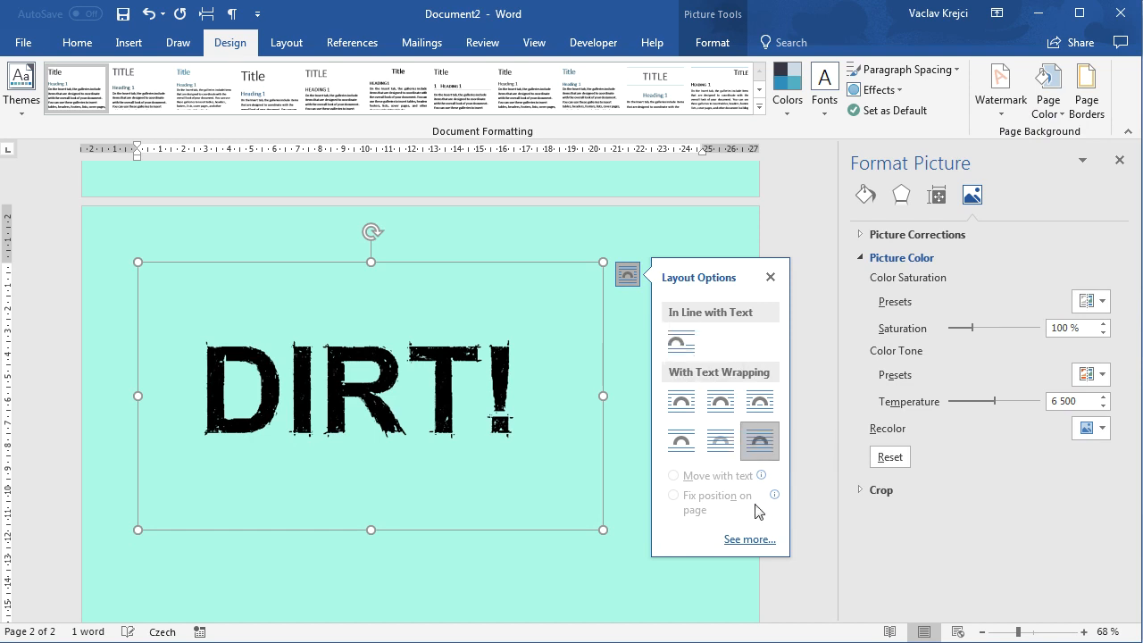
{"action": "left_click_drag", "start_coordinate": [480, 401], "coordinate": [508, 437]}
{"action": "scroll", "coordinate": [581, 418], "scroll_direction": "down", "scroll_amount": 2}
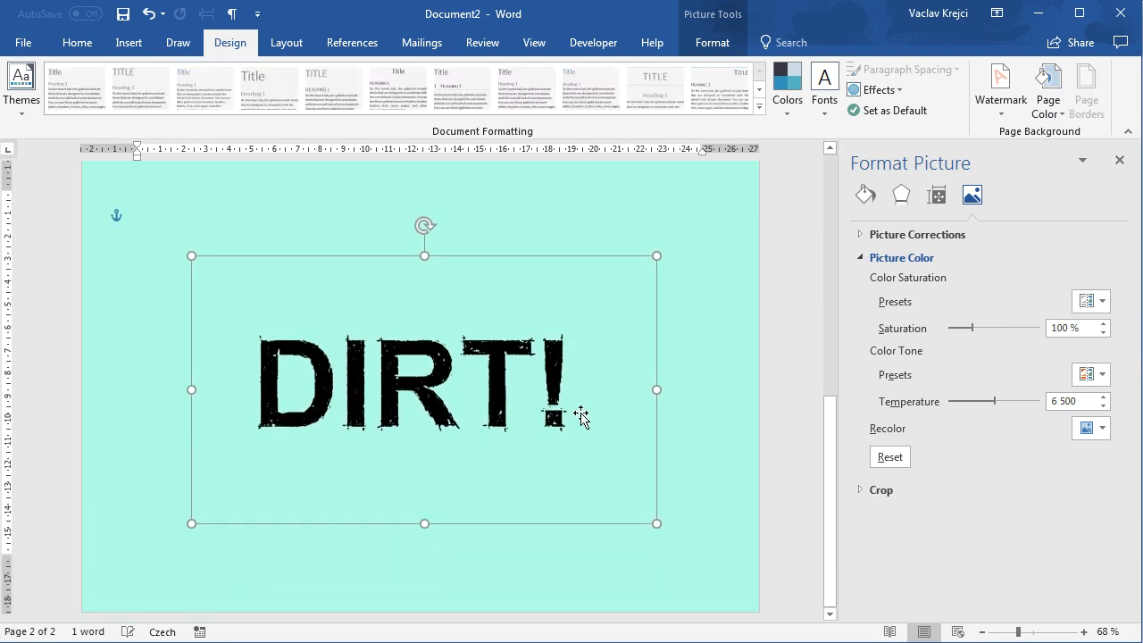
Dismiss the picture formatting options, deselect the picture and examine the textured DIRT! lettering at 100% and 120% zoom
{"action": "left_click", "coordinate": [1121, 163]}
{"action": "left_click", "coordinate": [891, 422]}
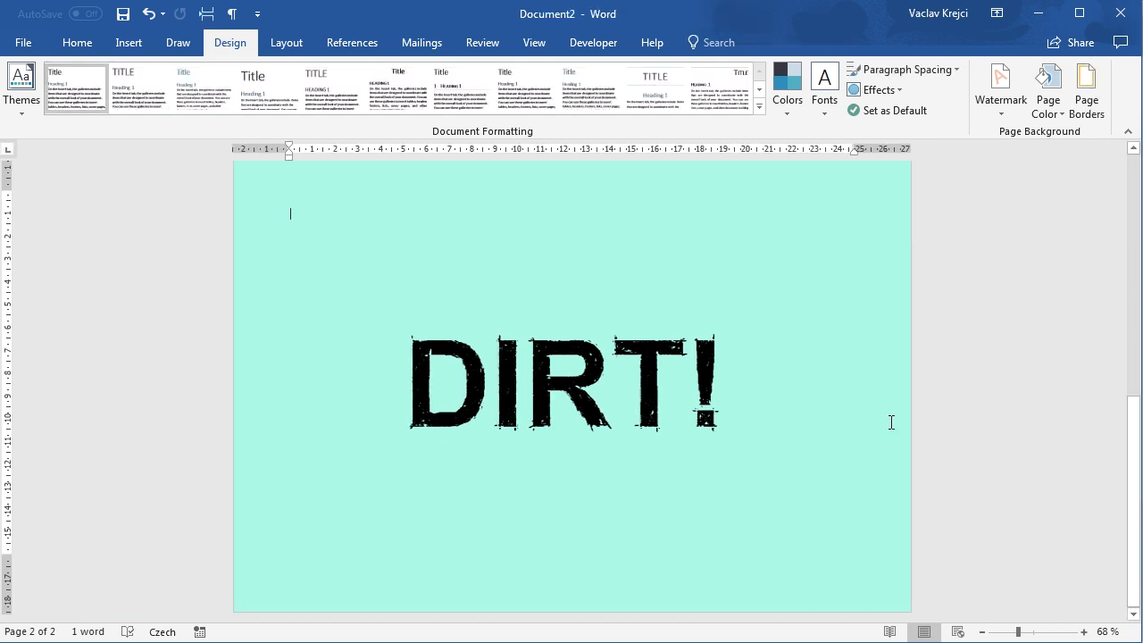
{"action": "left_click", "coordinate": [1041, 632]}
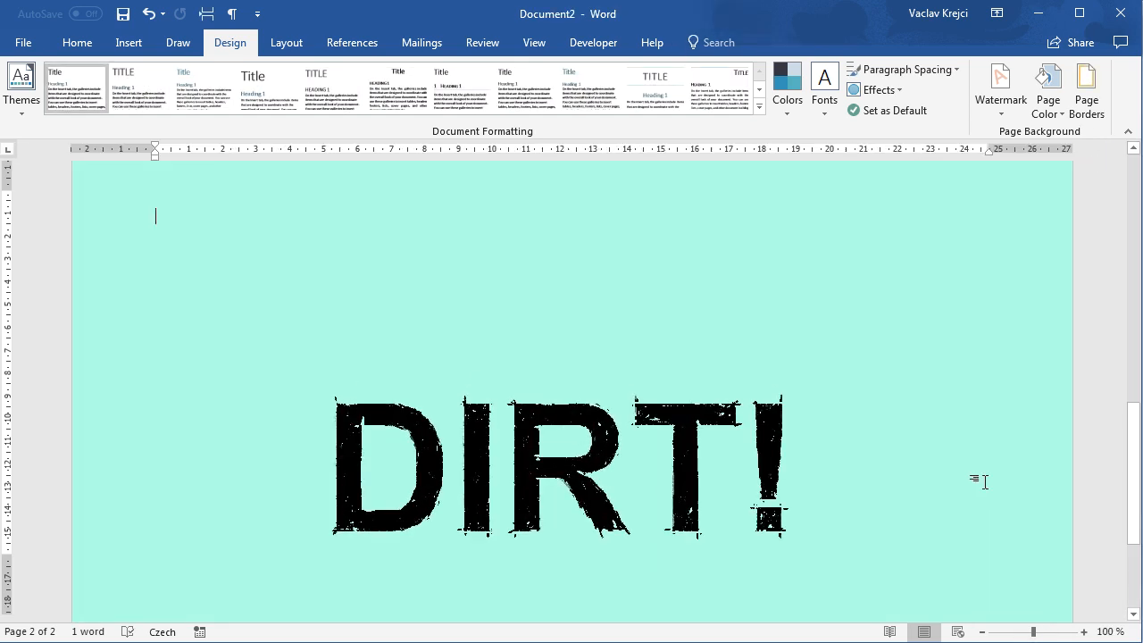
{"action": "scroll", "coordinate": [1026, 437], "scroll_direction": "down", "scroll_amount": 2}
{"action": "scroll", "coordinate": [1026, 437], "scroll_direction": "up", "scroll_amount": 1}
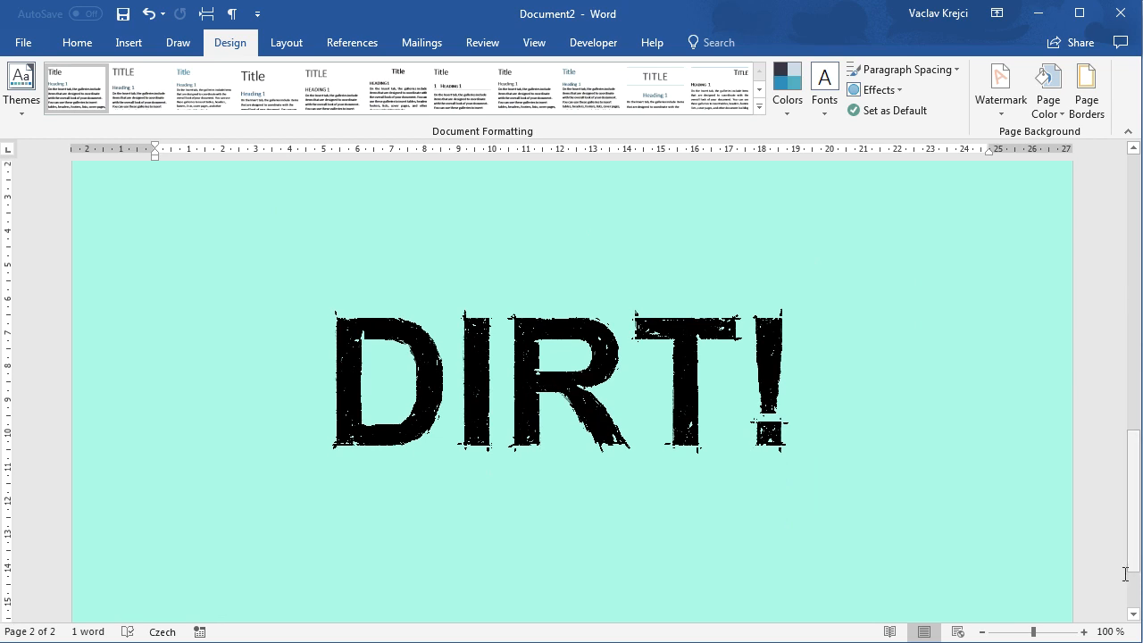
{"action": "left_click", "coordinate": [1085, 631]}
{"action": "left_click", "coordinate": [1084, 631]}
{"action": "scroll", "coordinate": [968, 471], "scroll_direction": "up", "scroll_amount": 3}
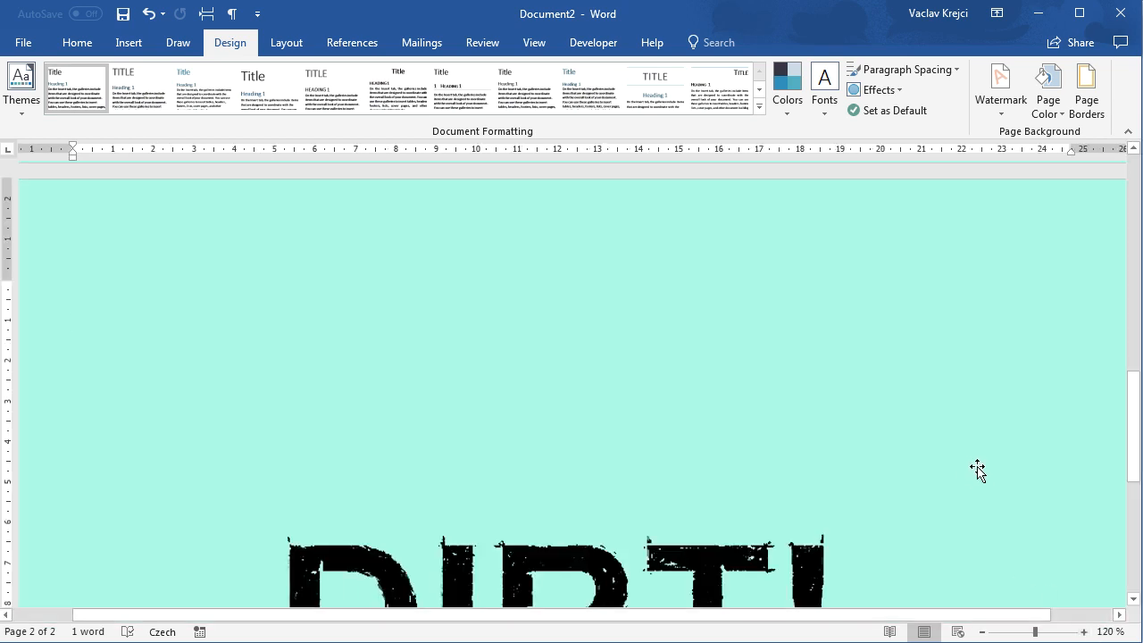